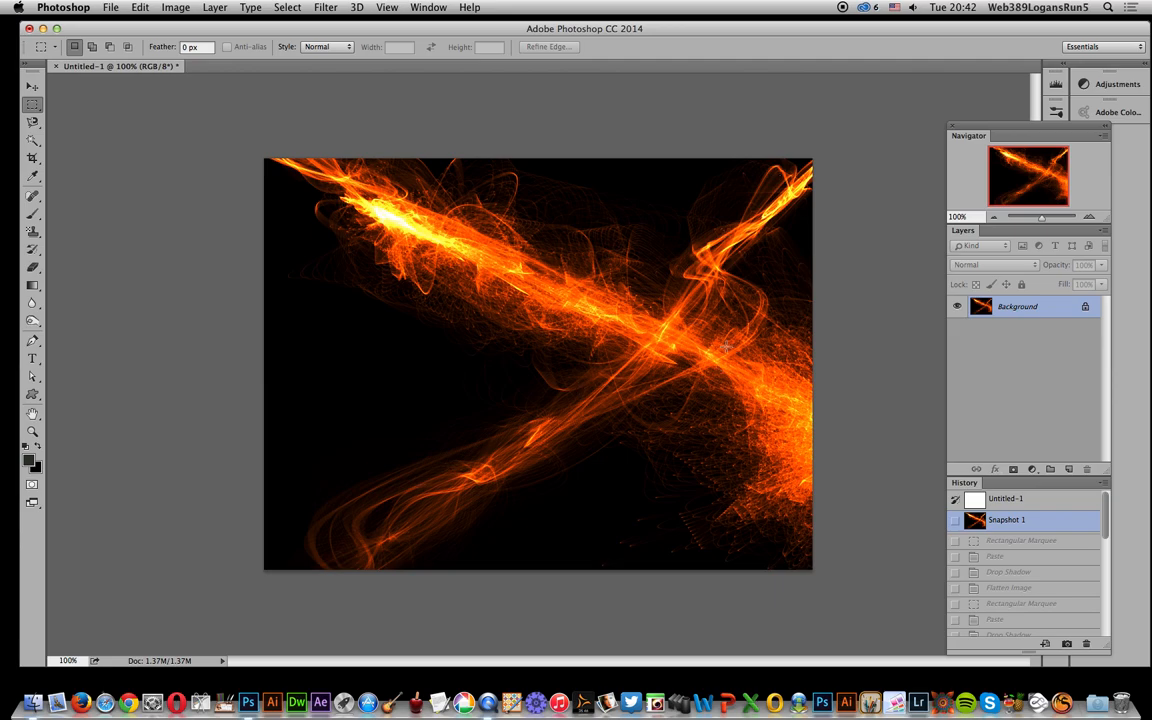
# Copy a roughly square area around the bright flame core near the image's upper-left corner onto a new layer.
pyautogui.moveTo(293, 162); pyautogui.dragTo(410, 268)
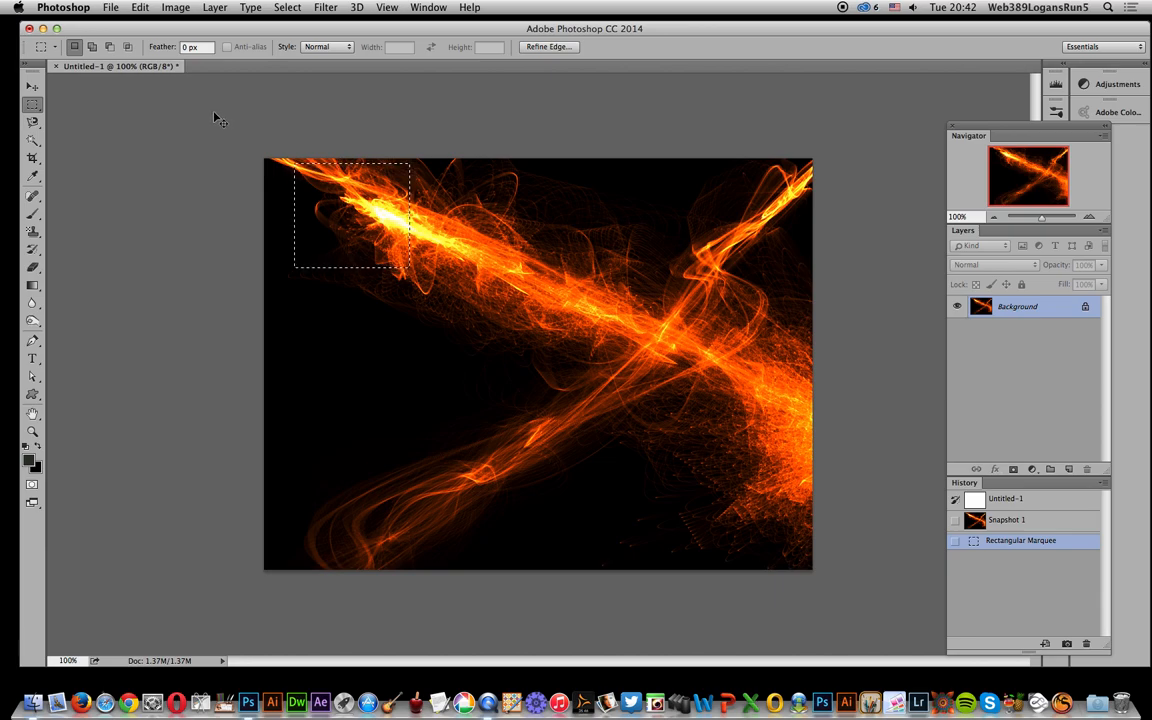
pyautogui.press('super+v')
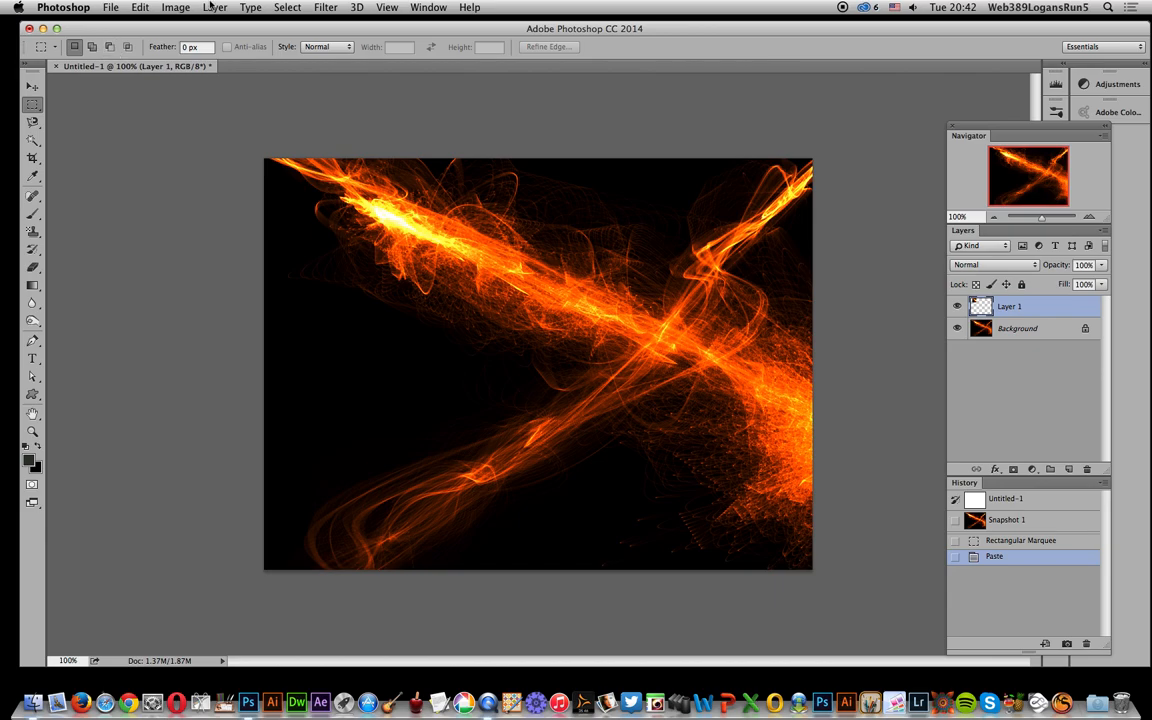
# Give the copied patch a drop shadow at a 129° angle and 29 px distance, and flatten the image.
pyautogui.click(177, 7)
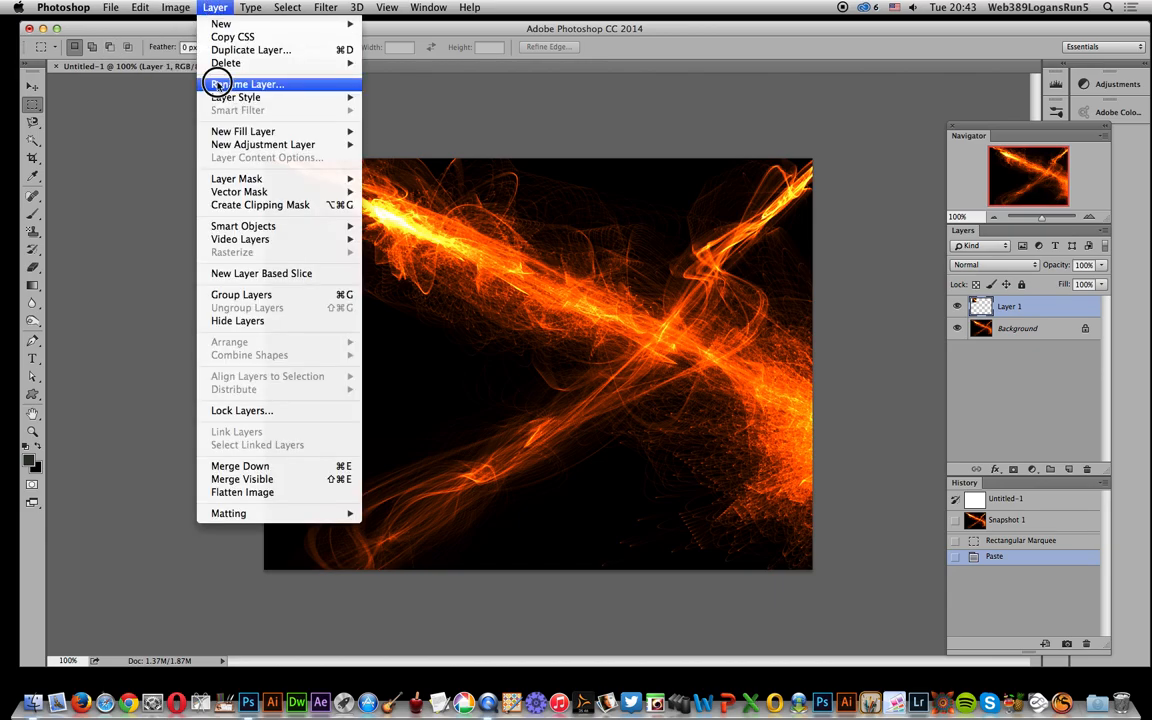
pyautogui.moveTo(277, 97)
pyautogui.click(385, 235)
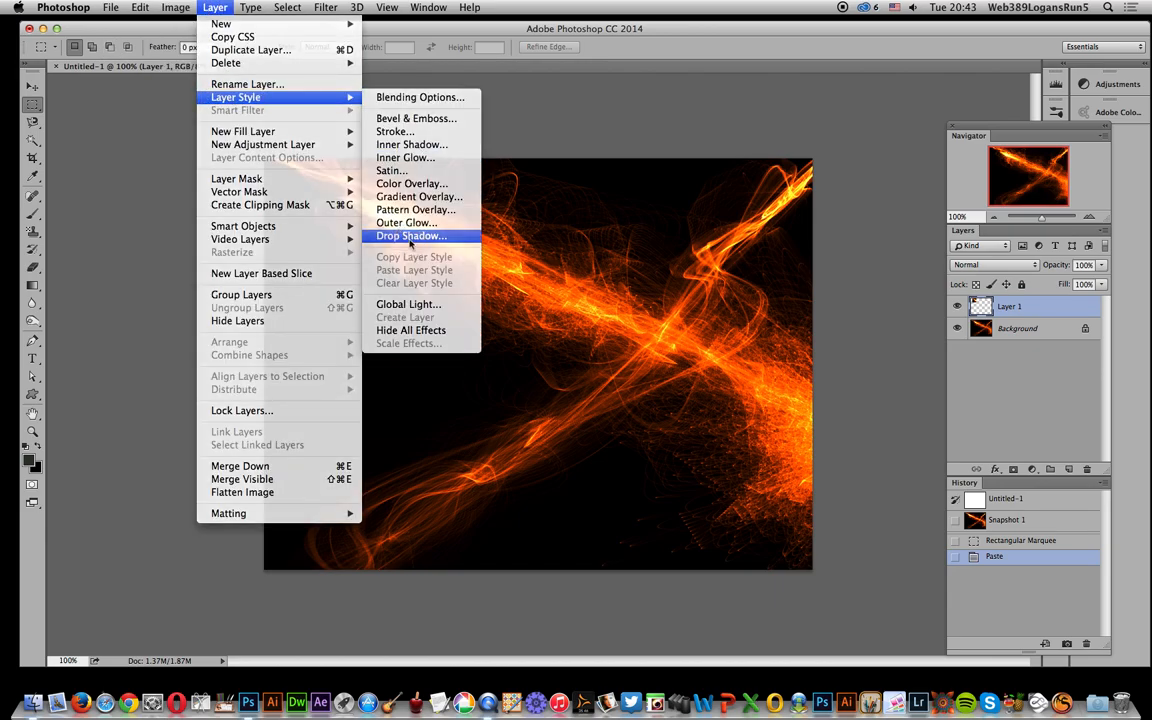
pyautogui.moveTo(418, 253); pyautogui.dragTo(428, 261)
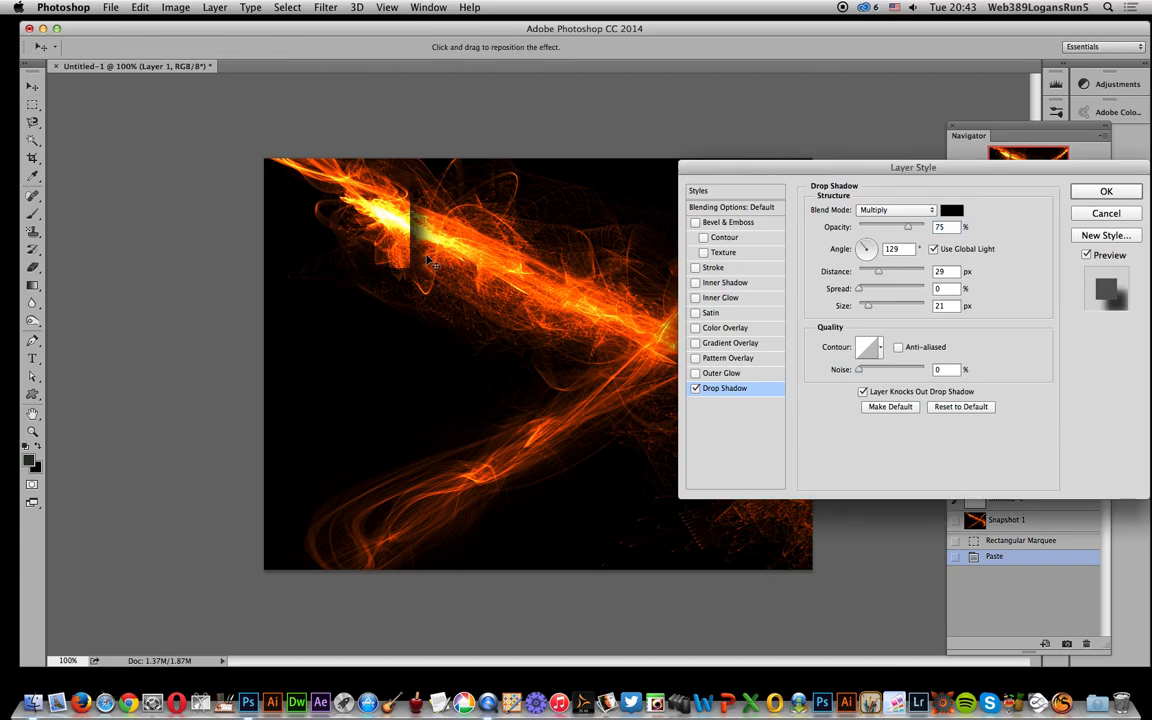
pyautogui.click(1124, 198)
pyautogui.click(215, 7)
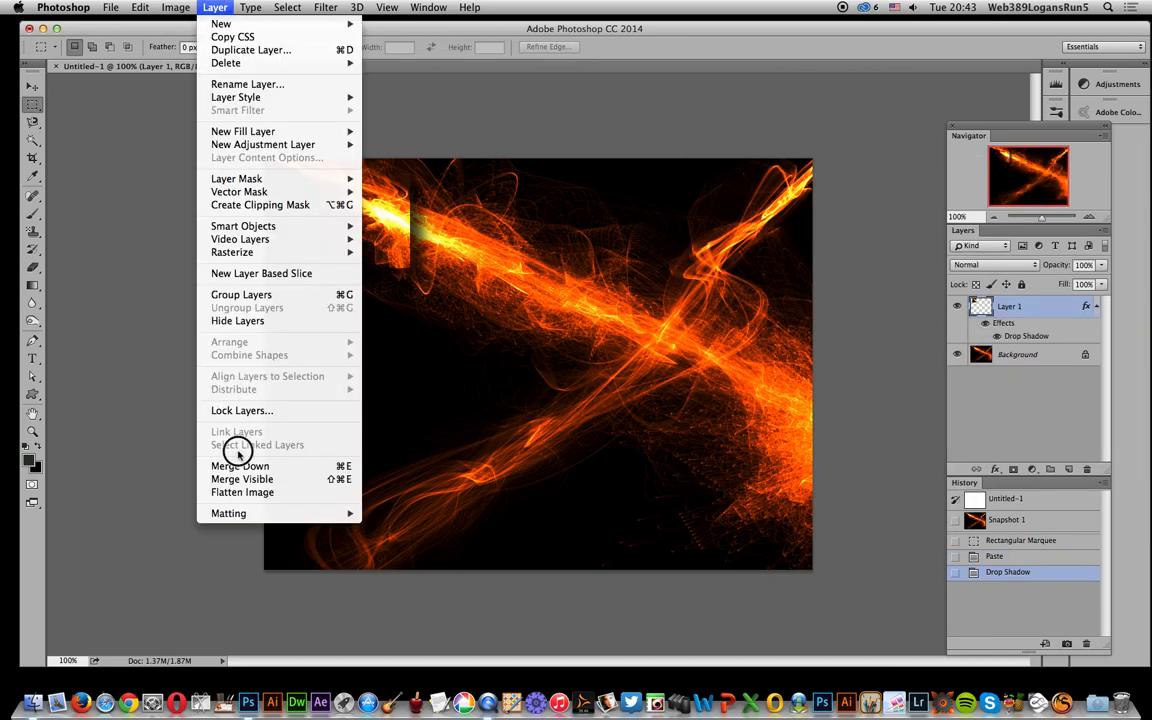
pyautogui.click(255, 492)
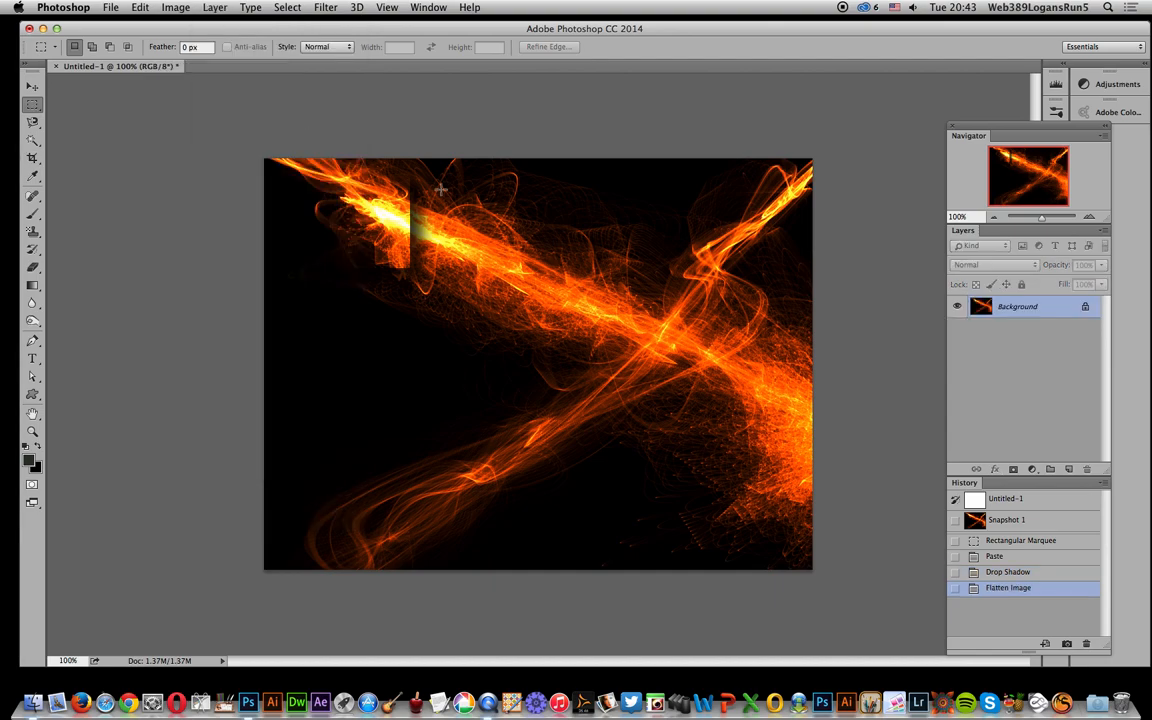
# Copy a second square area, overlapping the first patch's right edge further along the flame, onto a new layer.
pyautogui.moveTo(391, 187); pyautogui.dragTo(500, 296)
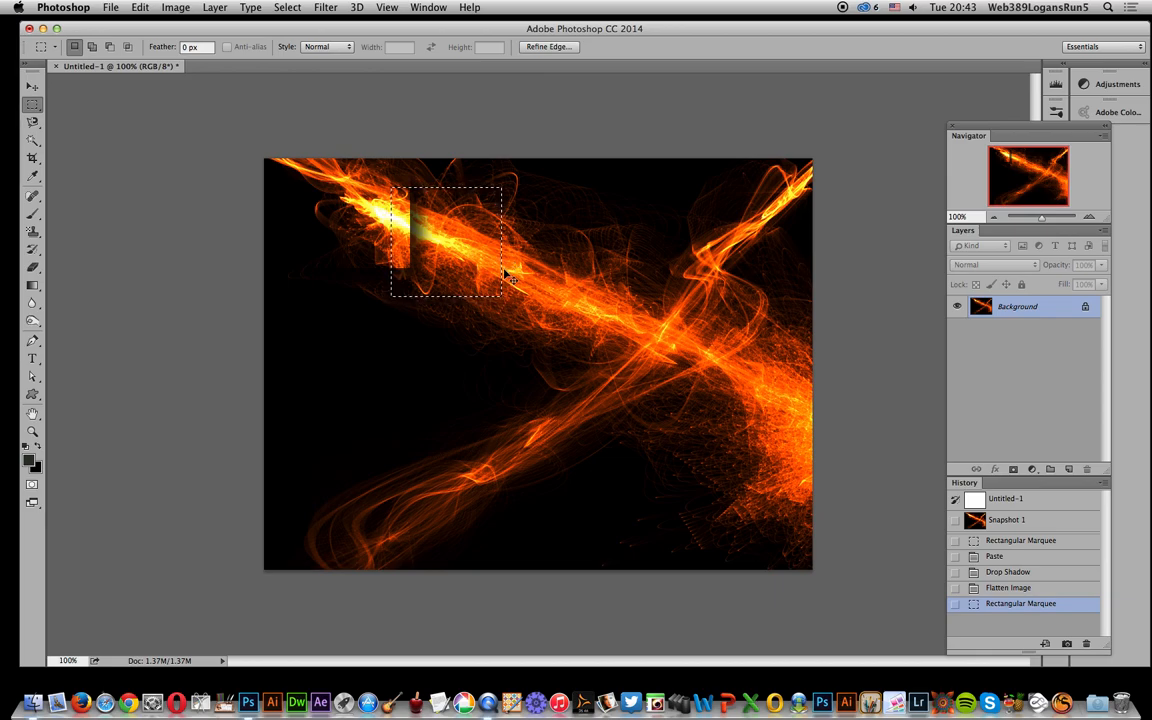
pyautogui.press('super+v')
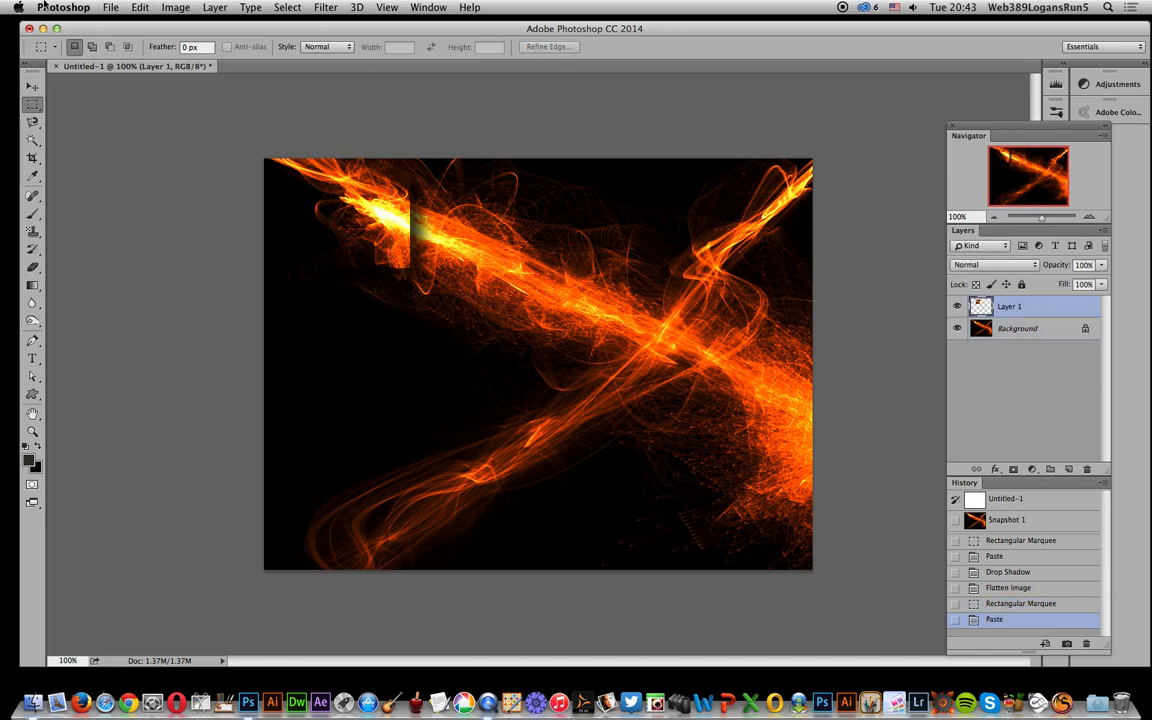
pyautogui.click(141, 7)
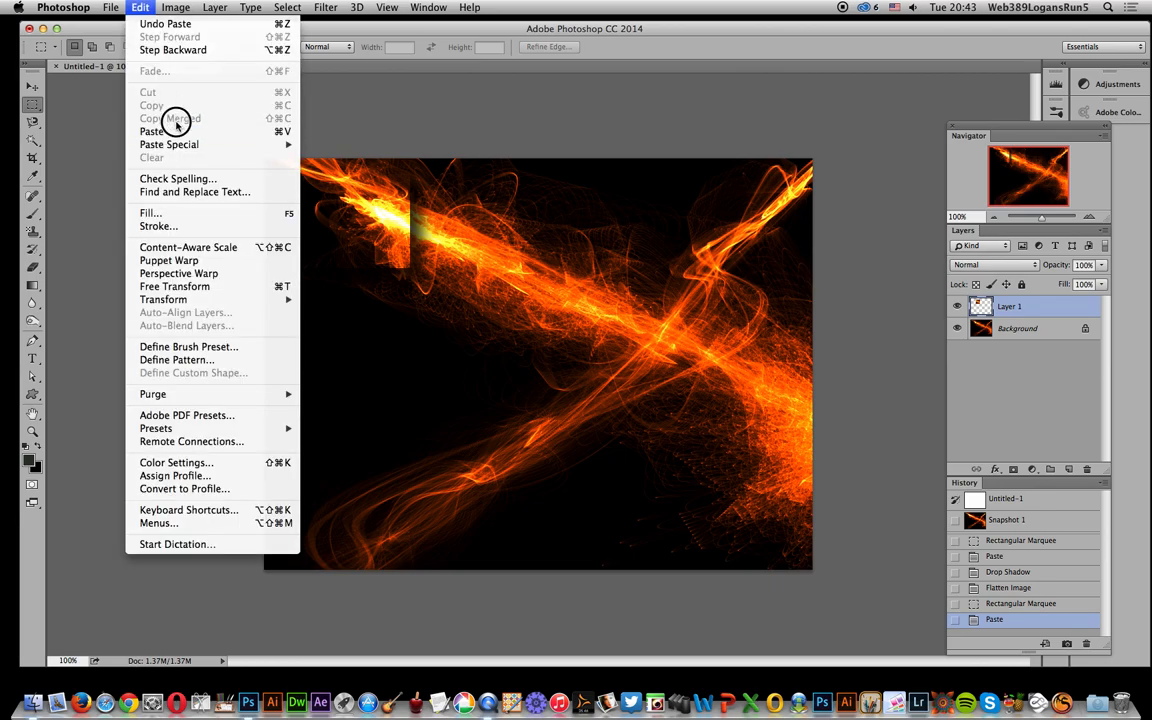
pyautogui.click(610, 222)
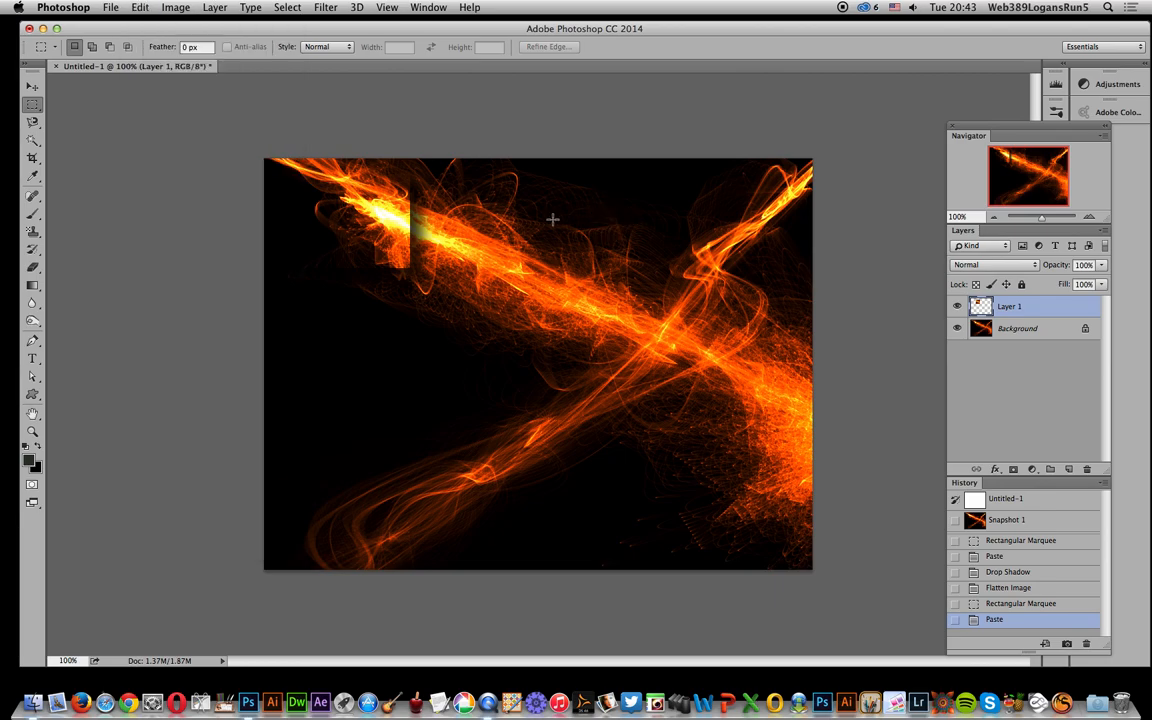
# Give the second patch a drop shadow at a 131° angle and 34 px distance, and flatten the image.
pyautogui.click(214, 7)
pyautogui.moveTo(345, 97)
pyautogui.click(428, 237)
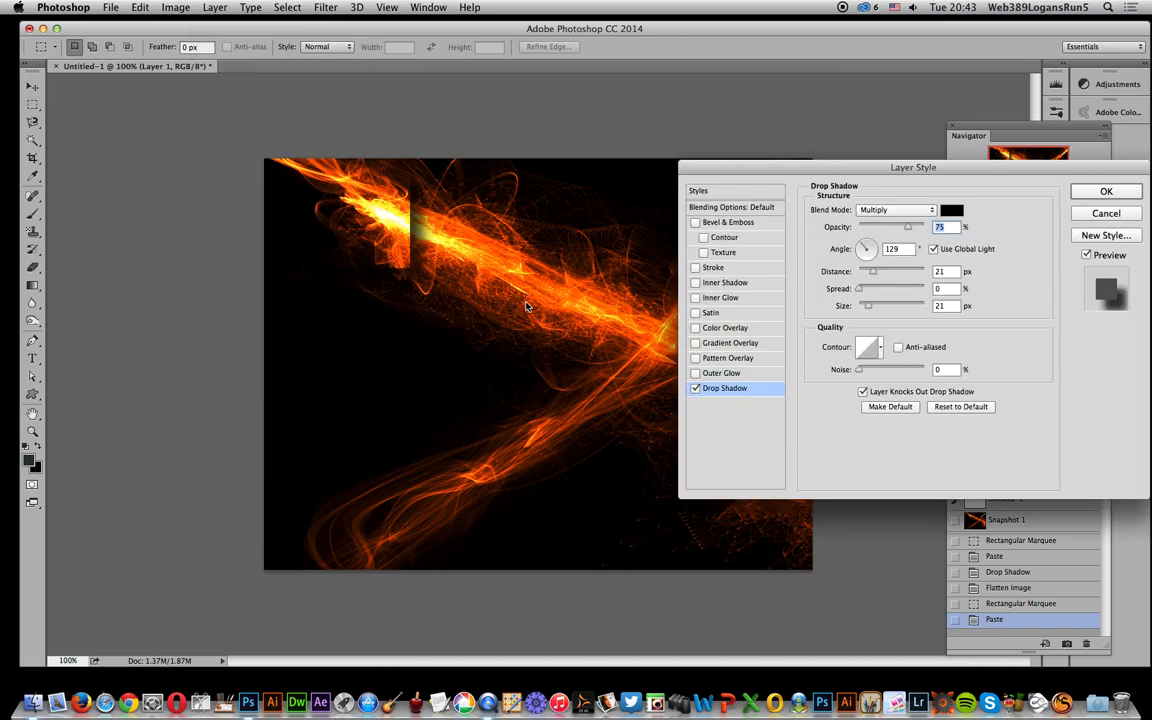
pyautogui.moveTo(504, 298); pyautogui.dragTo(513, 304)
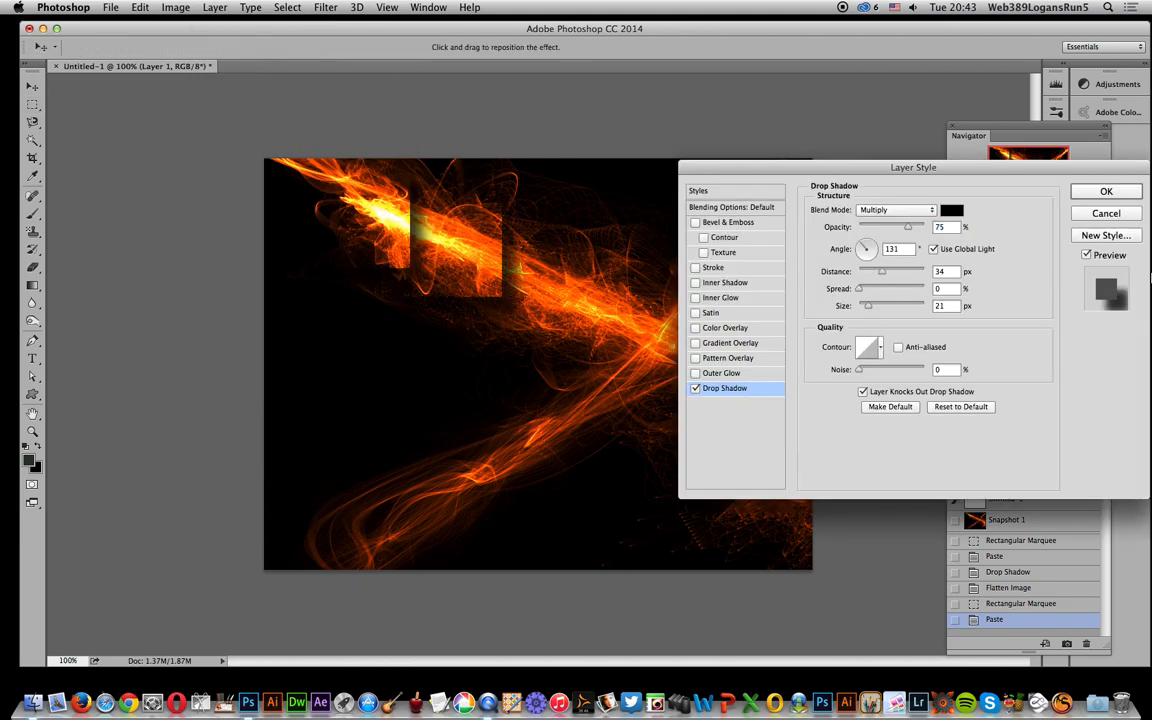
pyautogui.click(1122, 196)
pyautogui.click(214, 7)
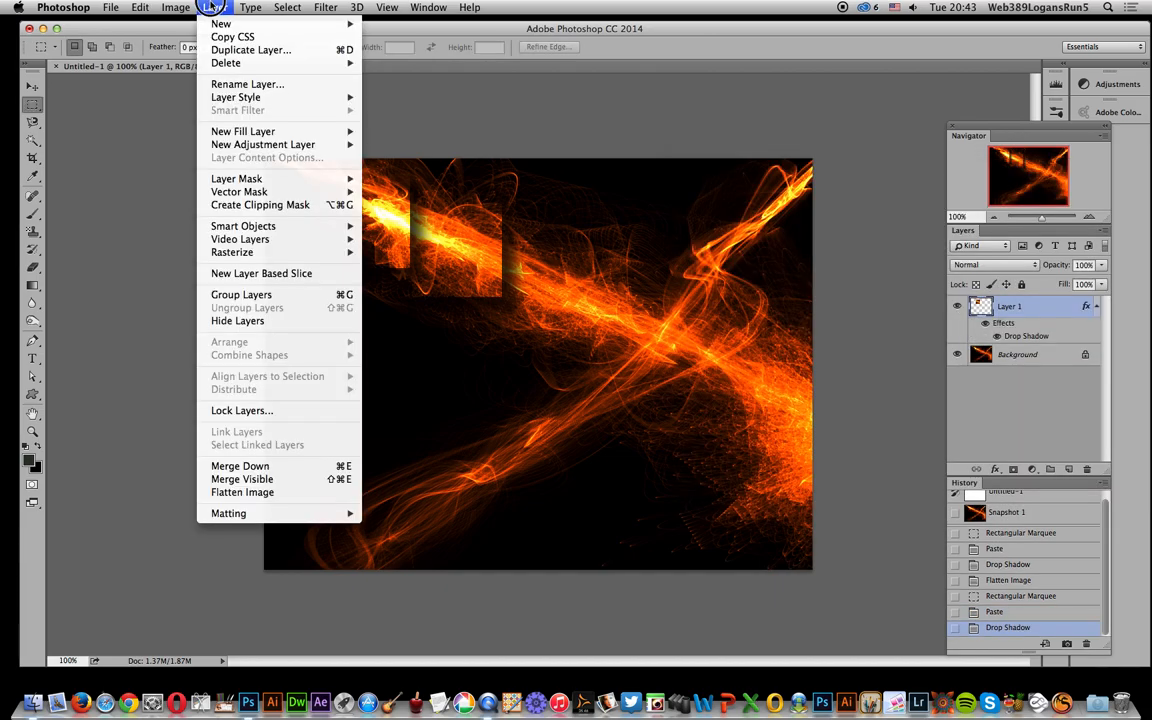
pyautogui.click(236, 494)
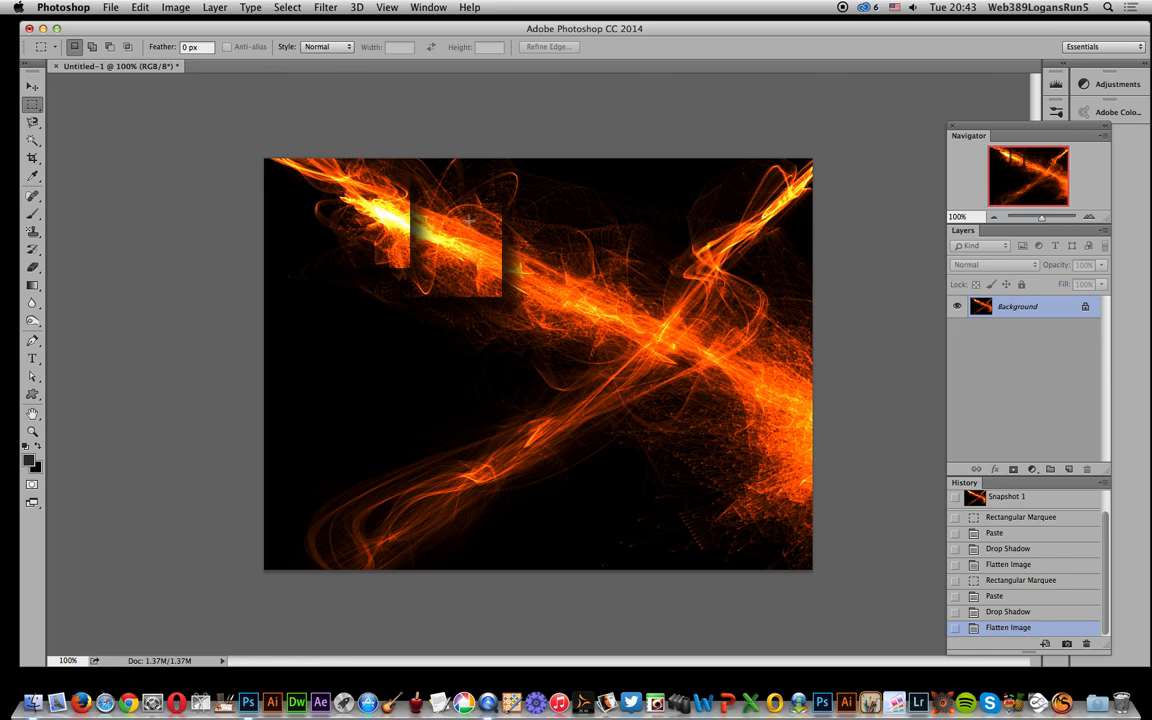
# Copy a third square area overlapping the second patch's right edge onto a new layer and rotate it about 18° clockwise.
pyautogui.moveTo(32, 108); pyautogui.dragTo(586, 333)
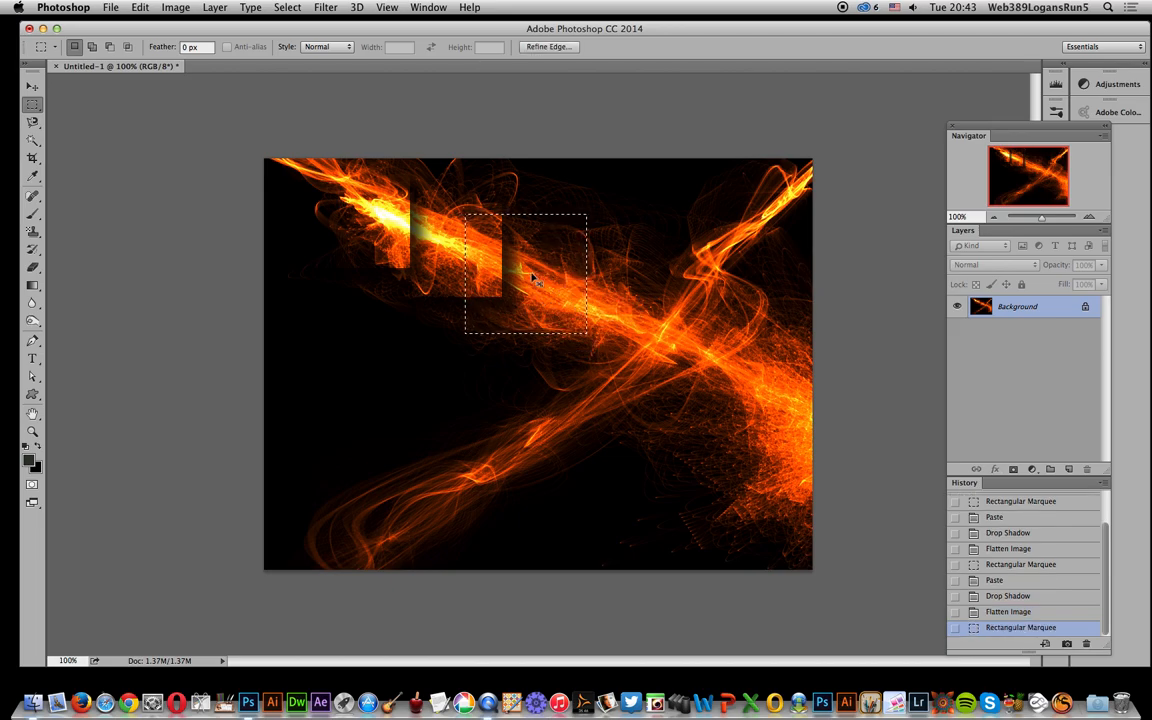
pyautogui.press('super+v')
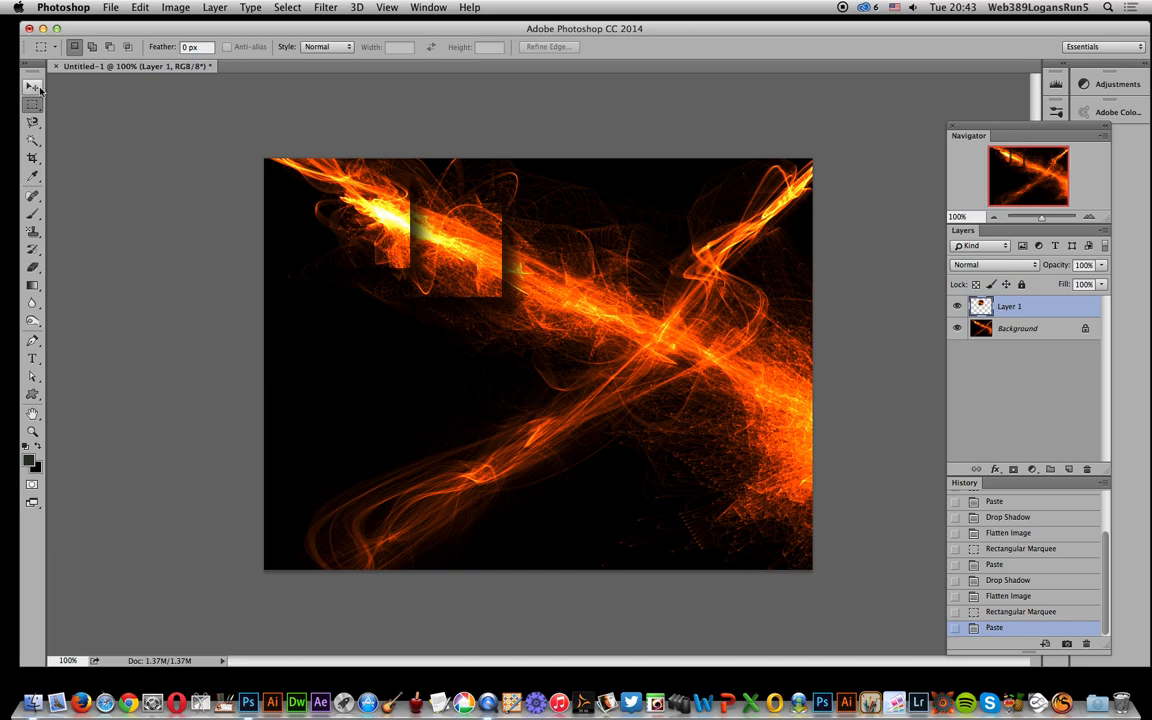
pyautogui.click(38, 88)
pyautogui.moveTo(597, 204); pyautogui.dragTo(617, 231)
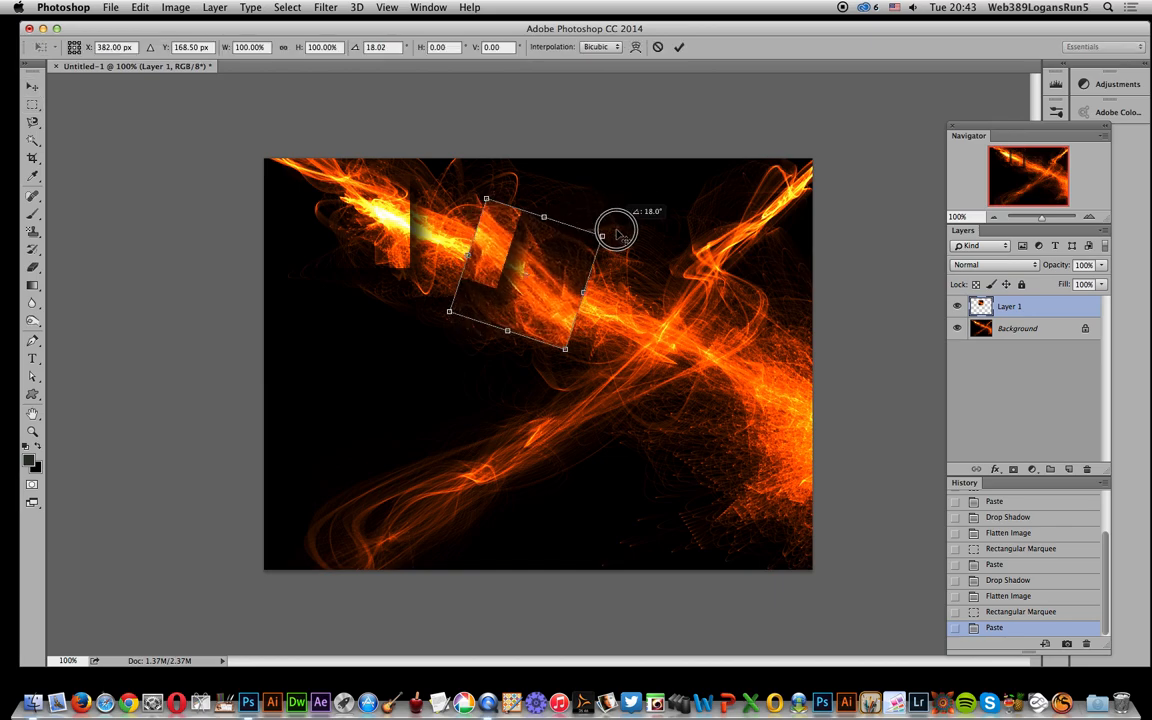
pyautogui.doubleClick(562, 262)
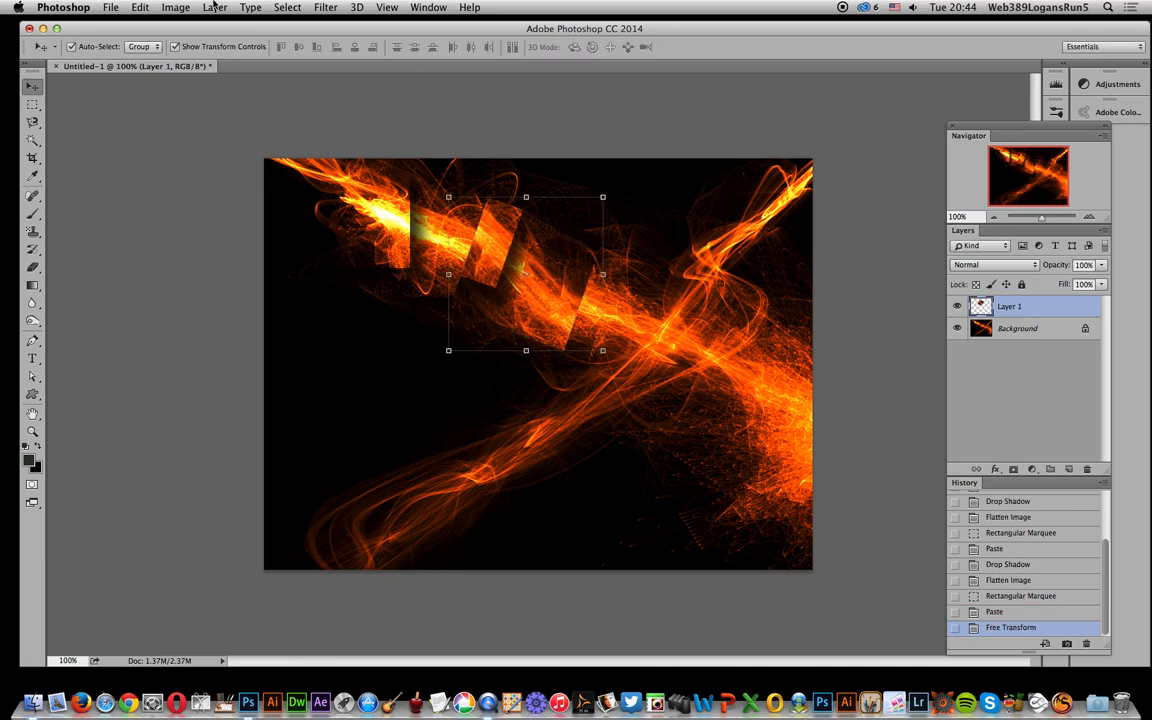
# Give the rotated patch a drop shadow with 59 px distance, 9% spread and 24 px size, and flatten the image.
pyautogui.click(214, 6)
pyautogui.moveTo(239, 97)
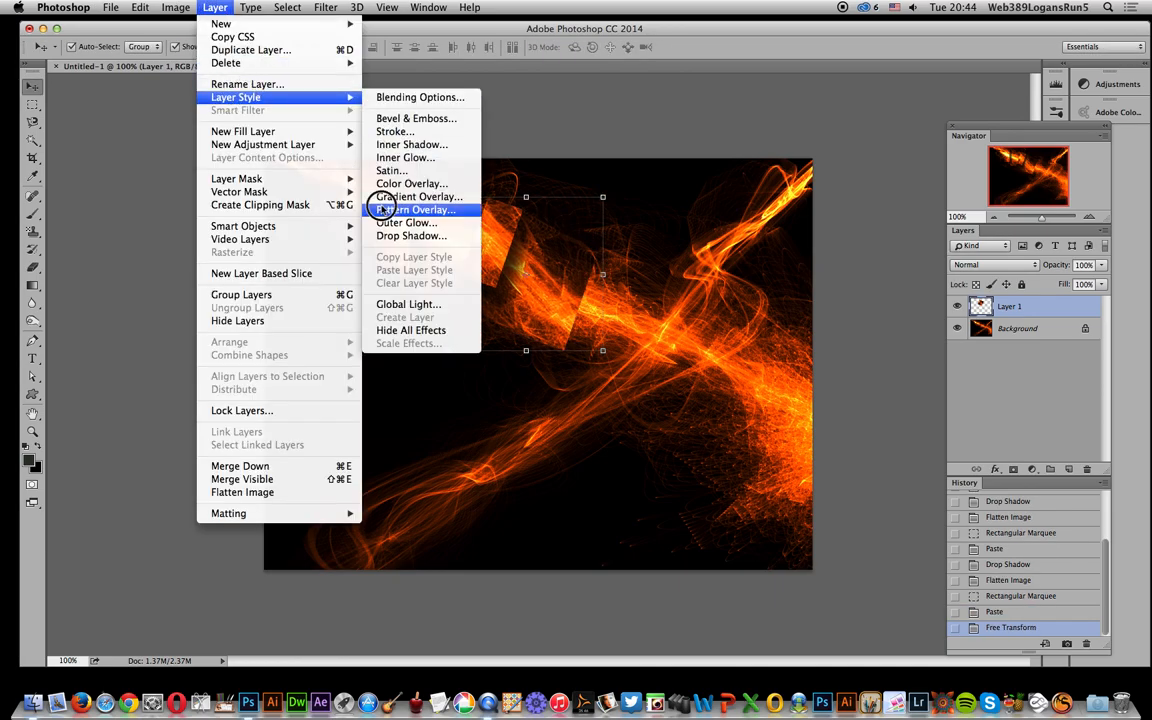
pyautogui.click(405, 235)
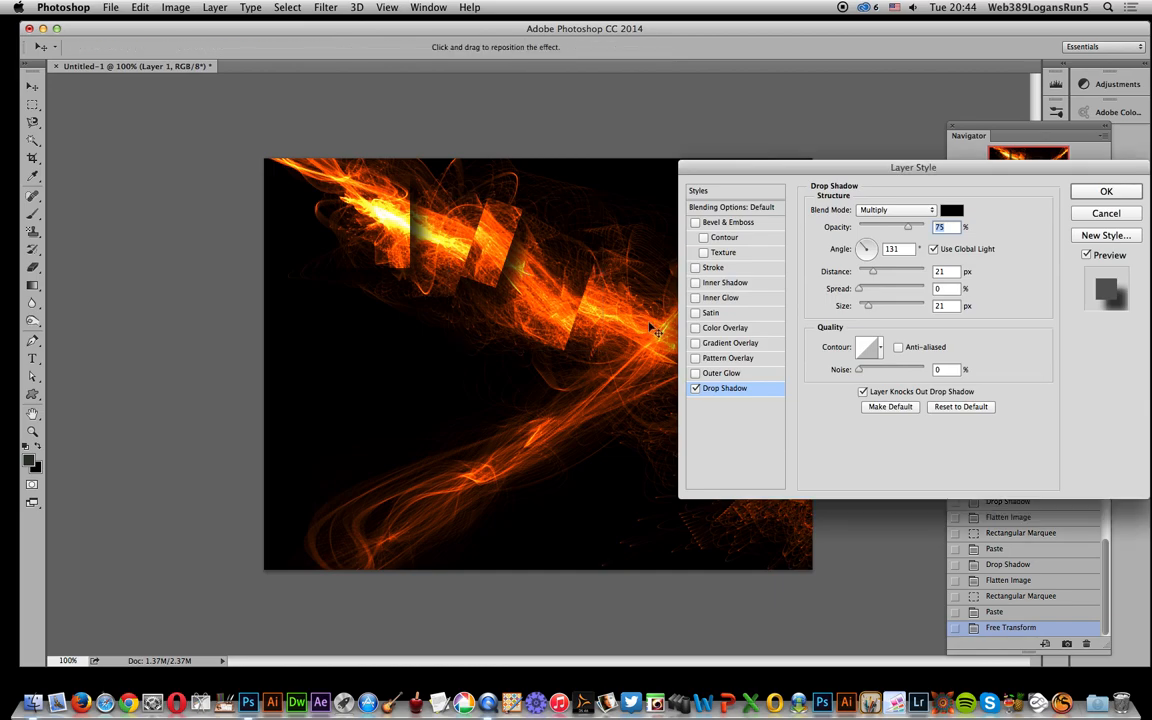
pyautogui.moveTo(600, 315); pyautogui.dragTo(606, 320)
pyautogui.moveTo(867, 307); pyautogui.dragTo(898, 271)
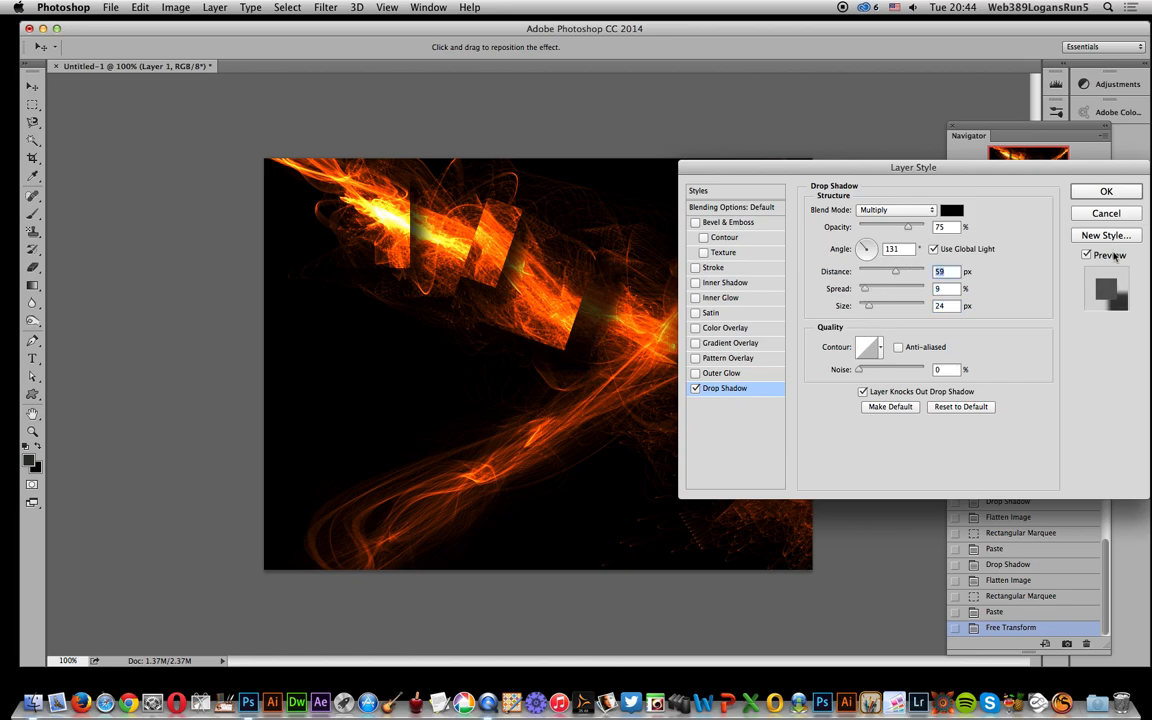
pyautogui.click(1106, 191)
pyautogui.press('v')
pyautogui.click(215, 7)
pyautogui.click(241, 493)
# Copy a wide rectangular area from the rotated patch's right edge to the crossing of the flames onto a new layer.
pyautogui.press('m')
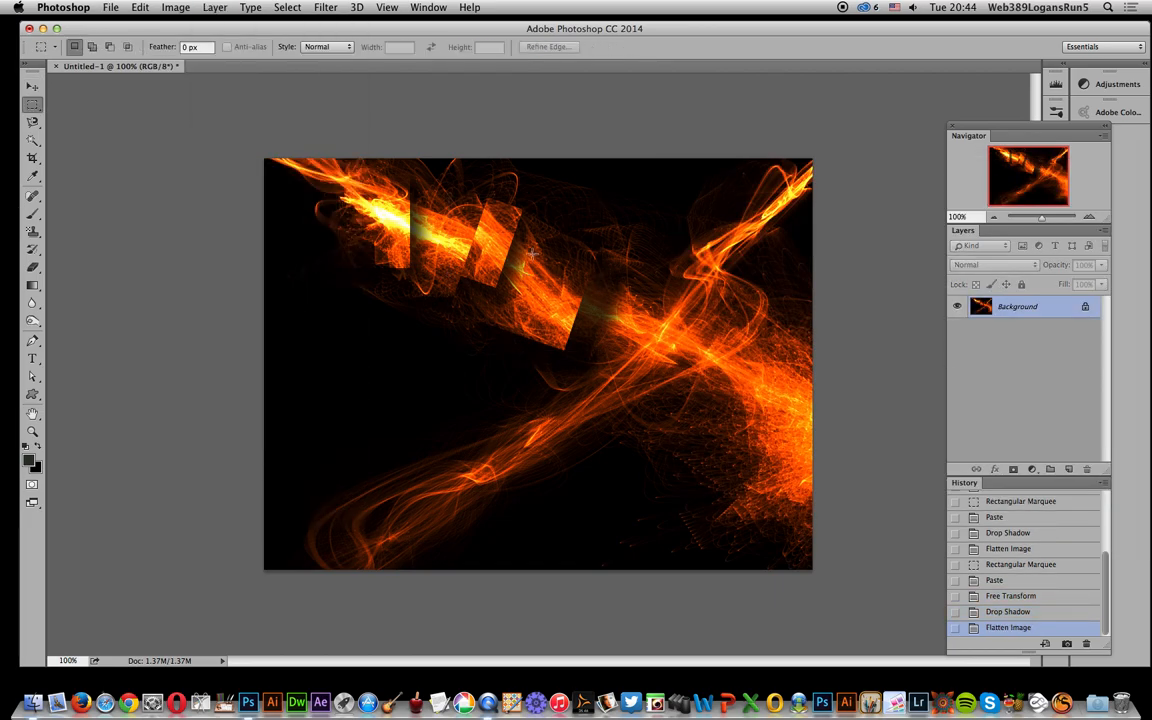
pyautogui.moveTo(540, 240); pyautogui.dragTo(690, 285)
pyautogui.click(611, 174)
pyautogui.moveTo(551, 270); pyautogui.dragTo(664, 321)
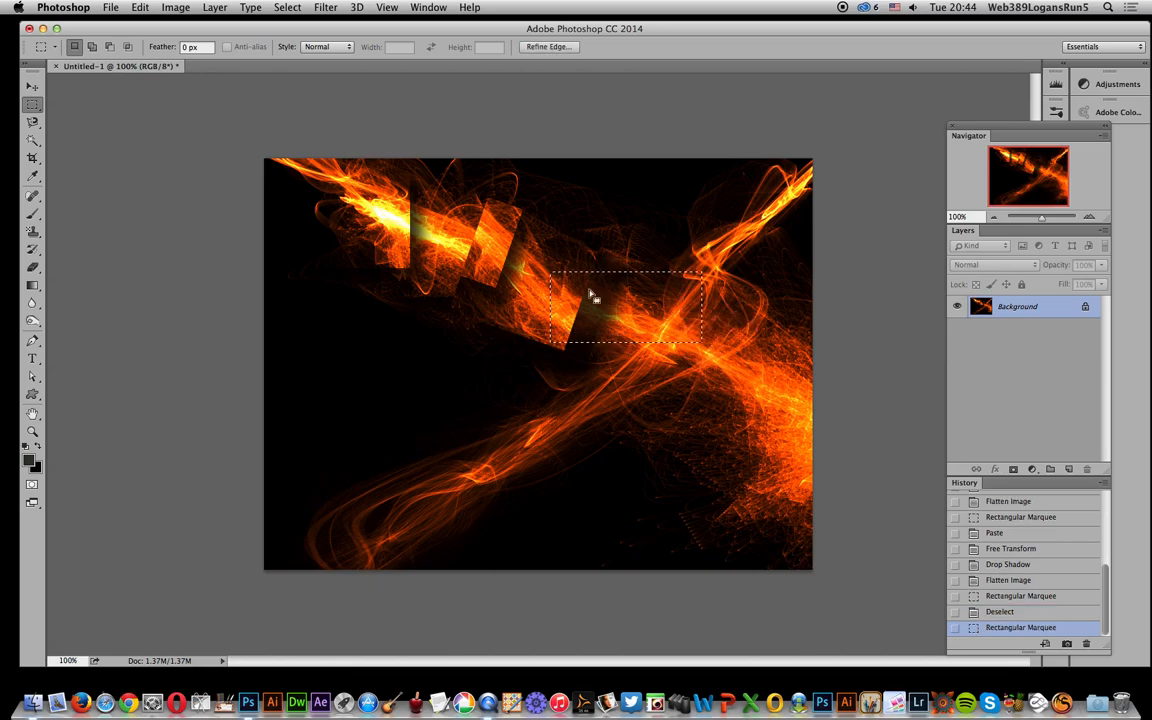
pyautogui.press('super+v')
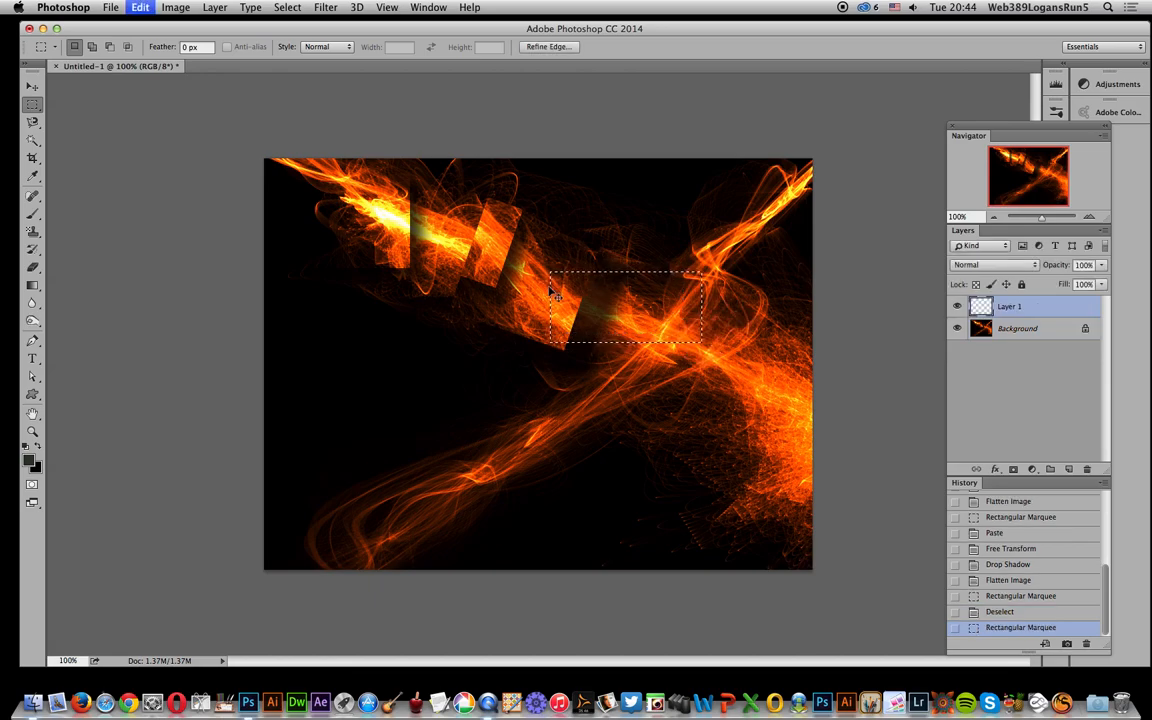
# Give the wide patch a drop shadow at a 124° angle and 33 px distance, and flatten the image.
pyautogui.moveTo(206, 8); pyautogui.dragTo(421, 238)
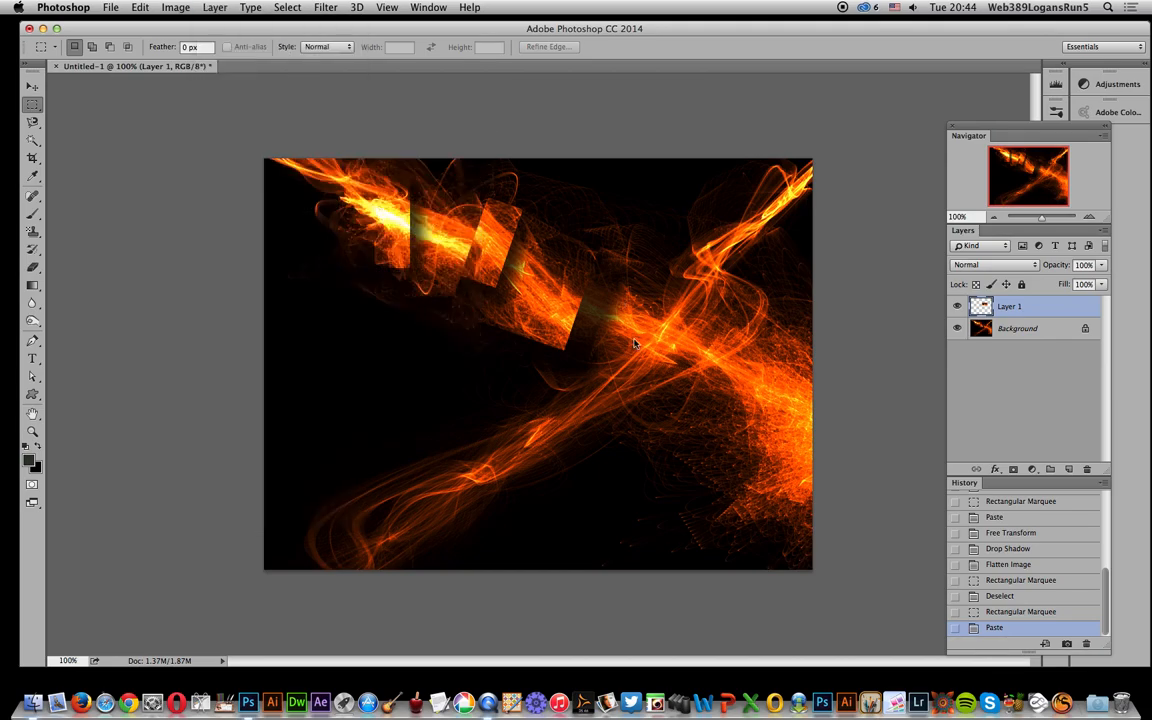
pyautogui.moveTo(657, 352); pyautogui.dragTo(662, 363)
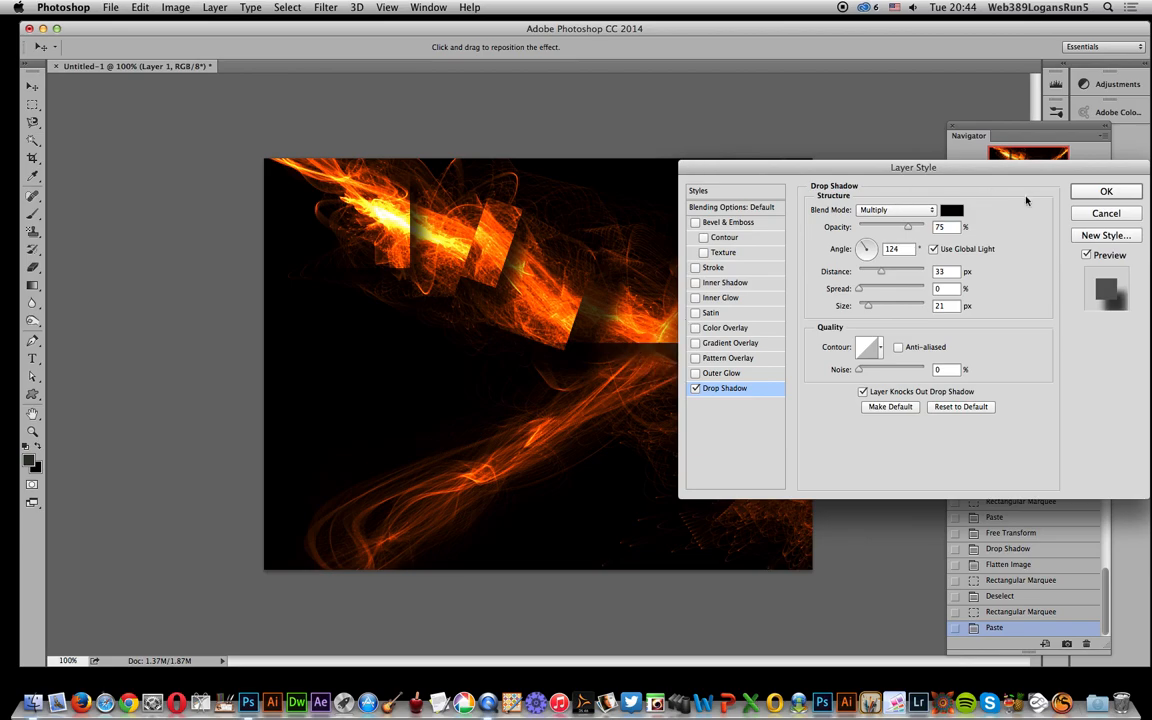
pyautogui.click(1078, 192)
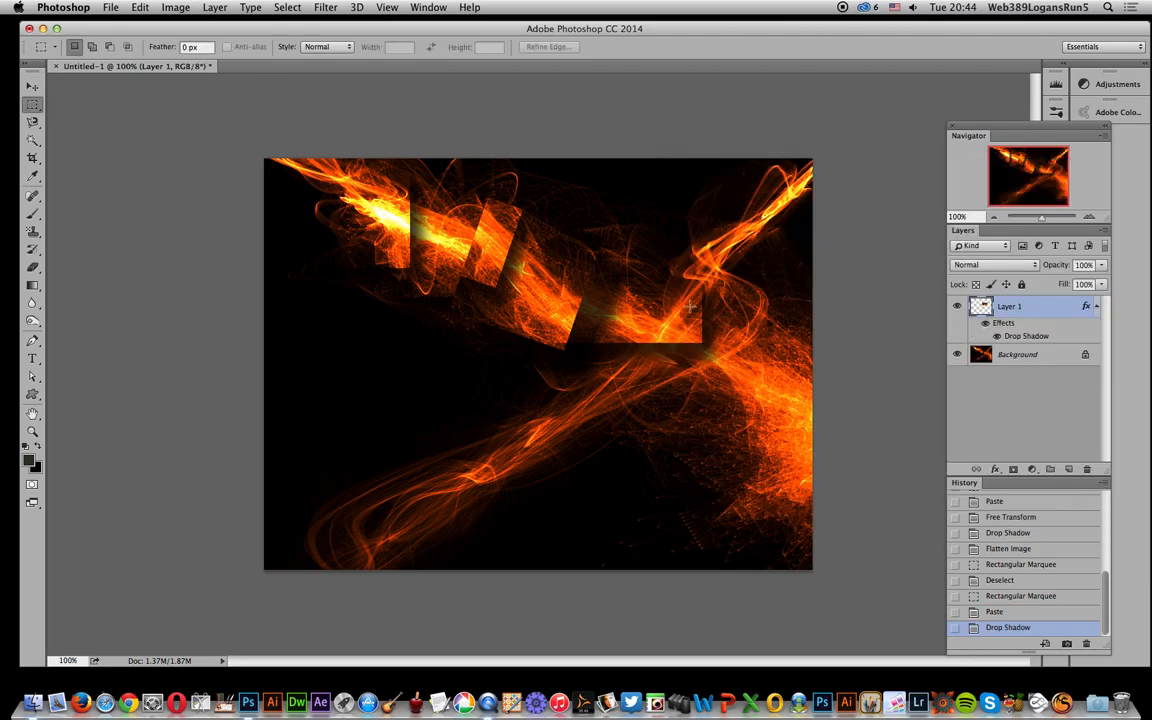
pyautogui.click(217, 7)
pyautogui.click(250, 494)
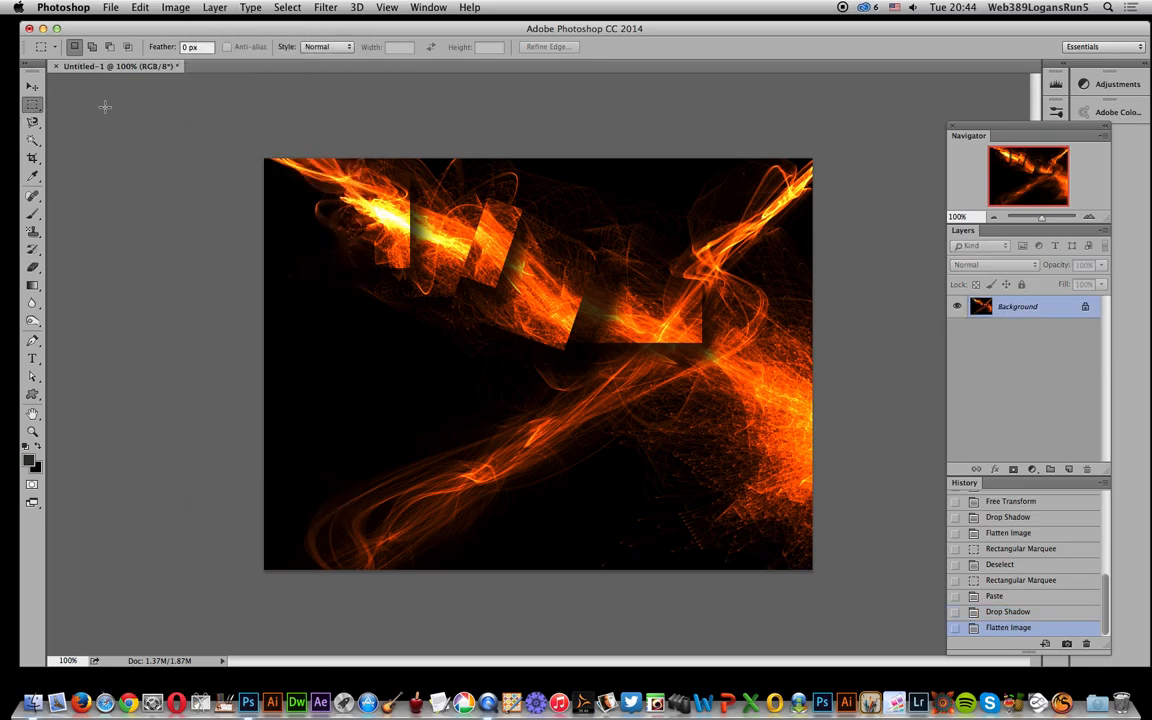
# Copy a square area of the upper-right flame above the crossing onto a new layer and rotate it about 18° counterclockwise.
pyautogui.moveTo(656, 215); pyautogui.dragTo(740, 302)
pyautogui.press('cmd+v')
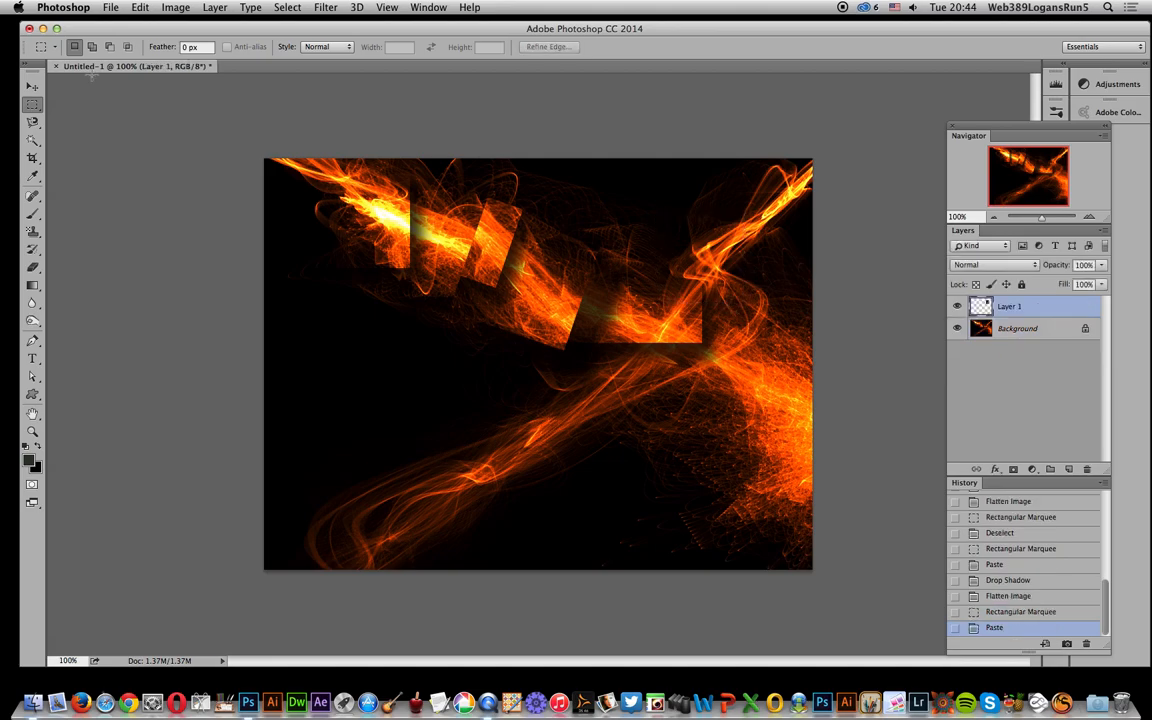
pyautogui.click(32, 86)
pyautogui.moveTo(752, 203); pyautogui.dragTo(733, 180)
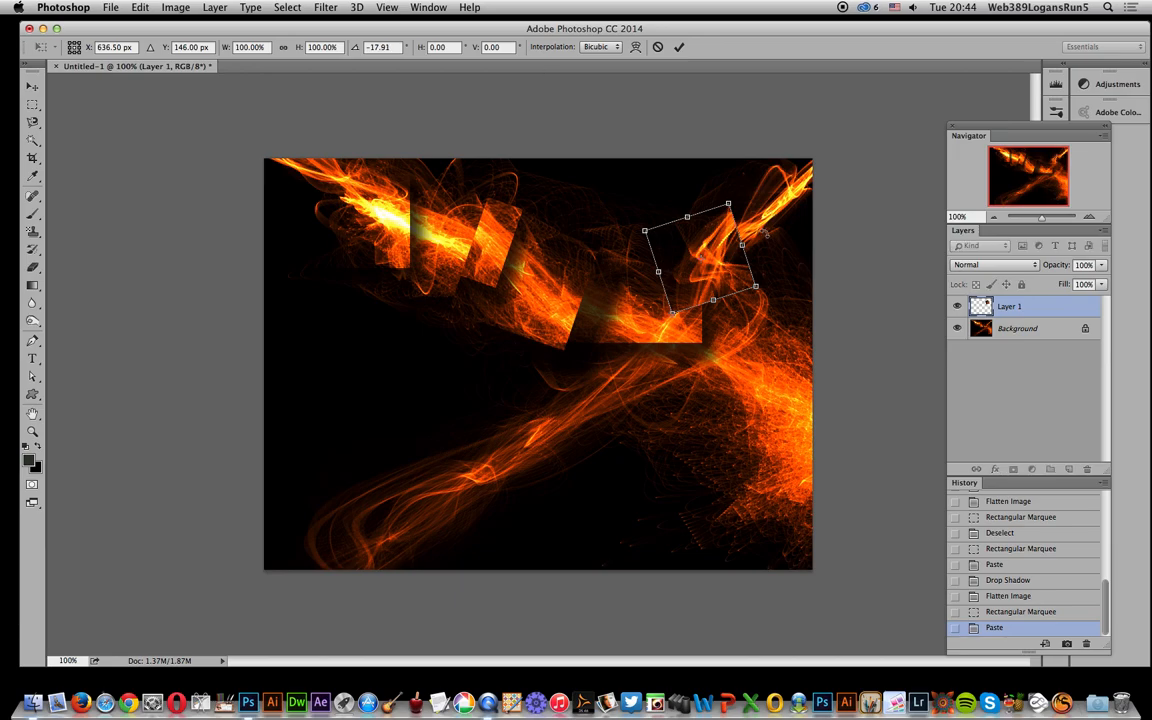
pyautogui.press('Return')
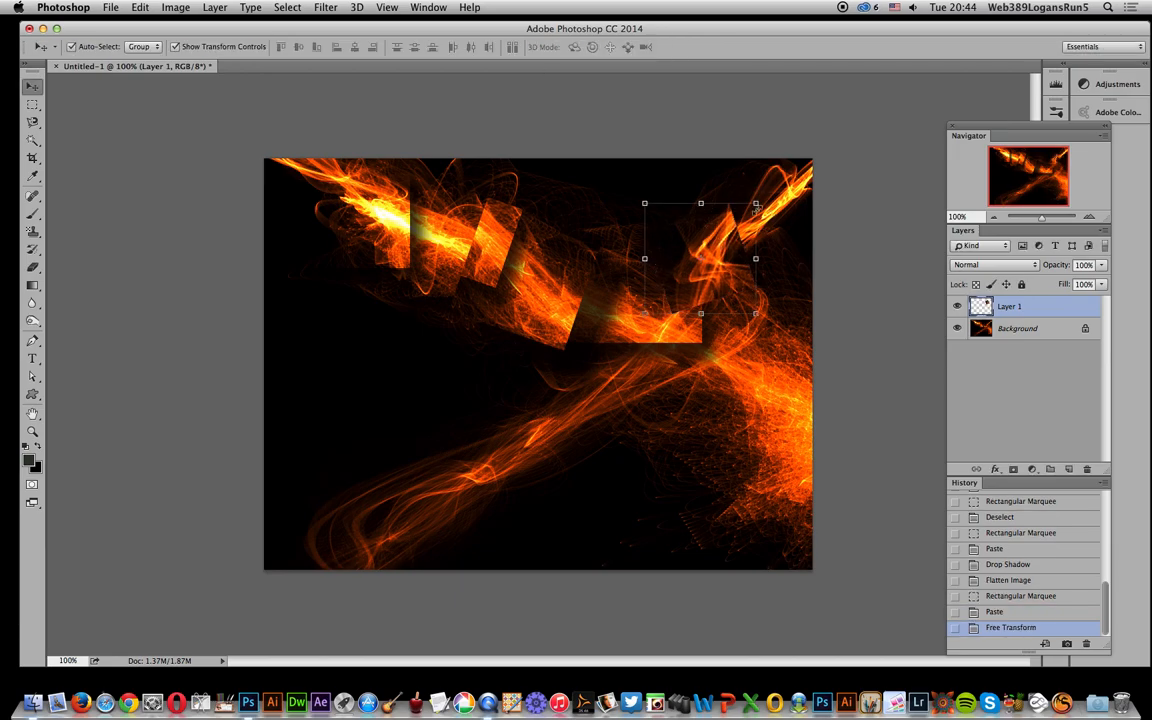
# Give the rotated square patch a drop shadow at 124° with 21 px distance and 21 px size, and flatten the image.
pyautogui.click(215, 8)
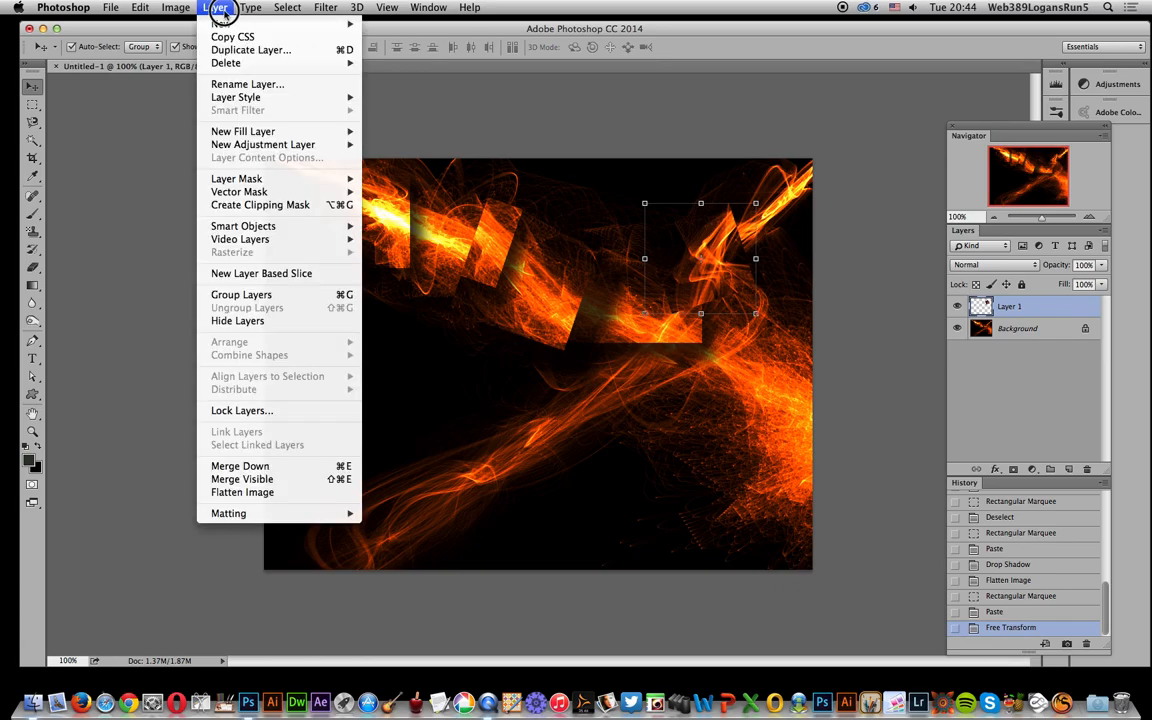
pyautogui.moveTo(236, 96)
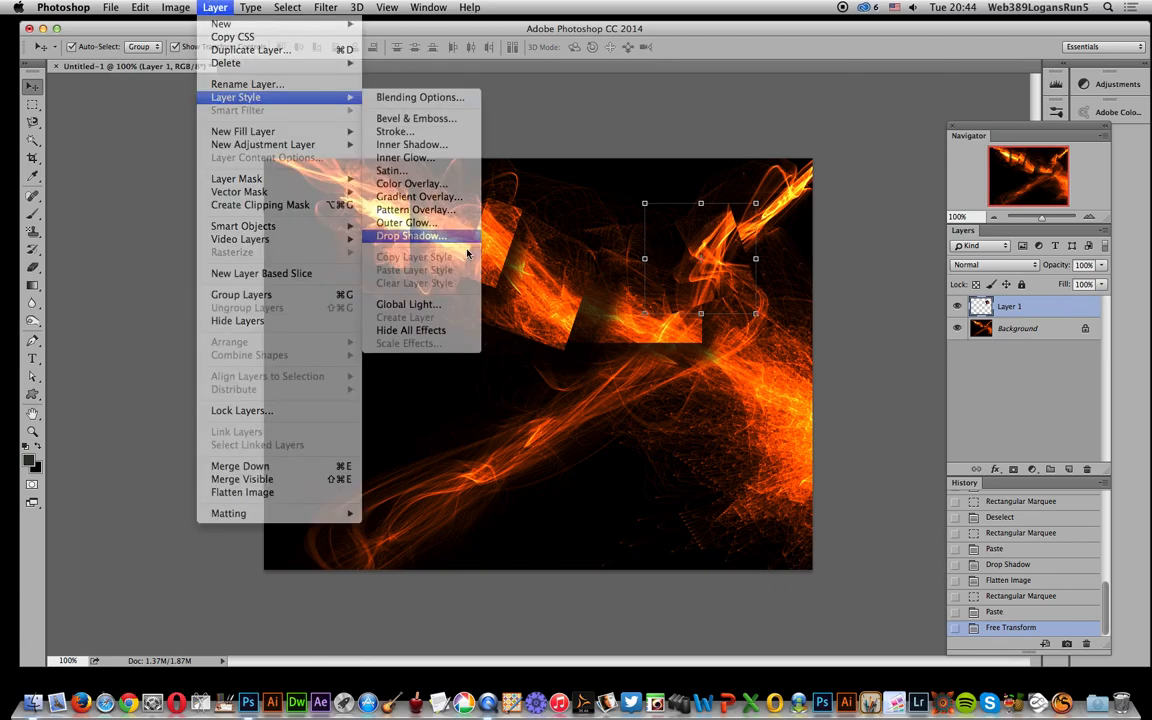
pyautogui.click(421, 237)
pyautogui.moveTo(751, 175); pyautogui.dragTo(866, 178)
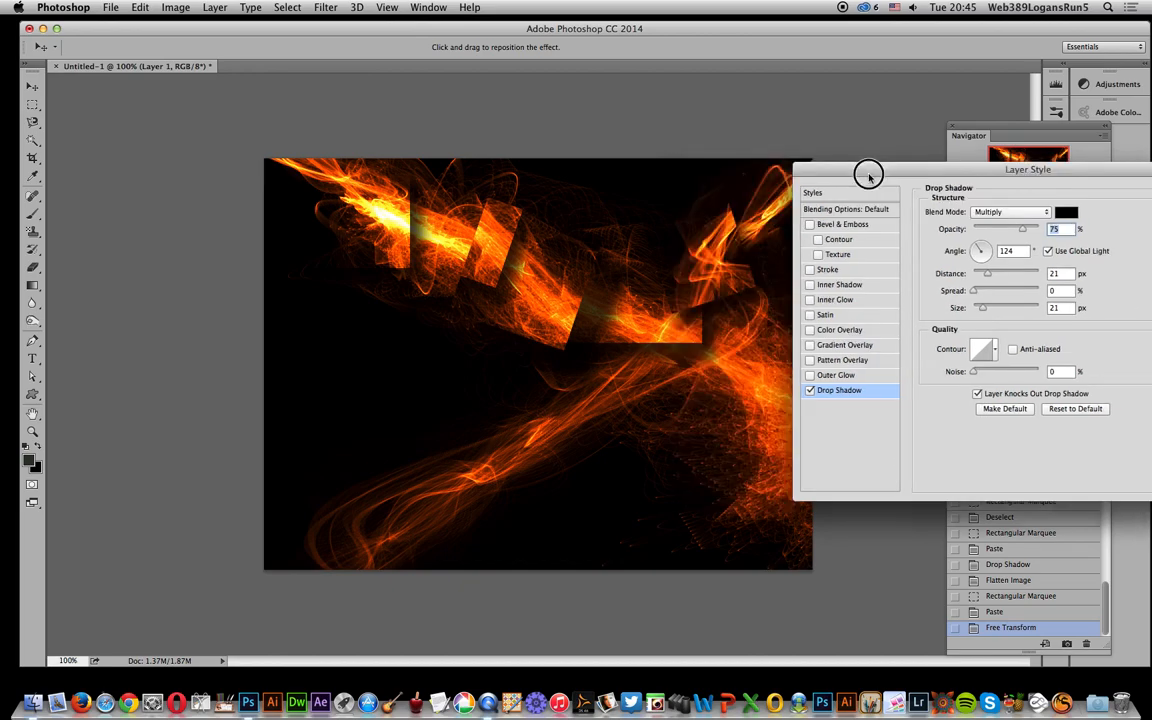
pyautogui.moveTo(1033, 186); pyautogui.dragTo(895, 190)
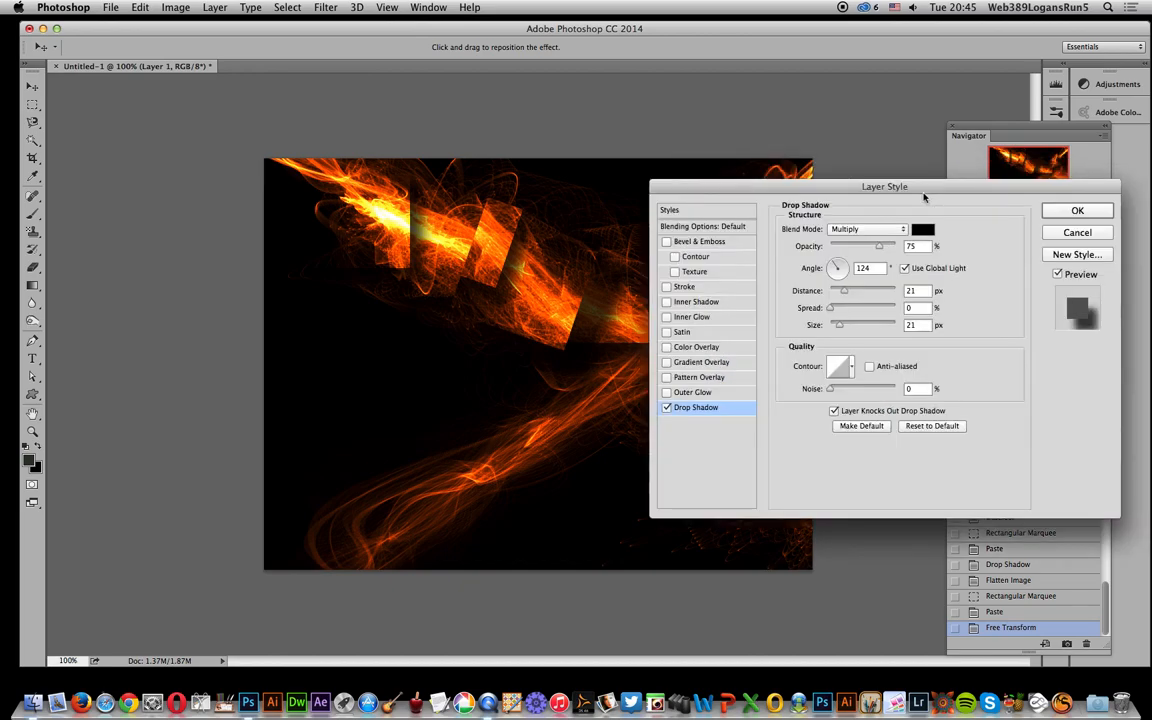
pyautogui.click(1093, 206)
pyautogui.click(215, 7)
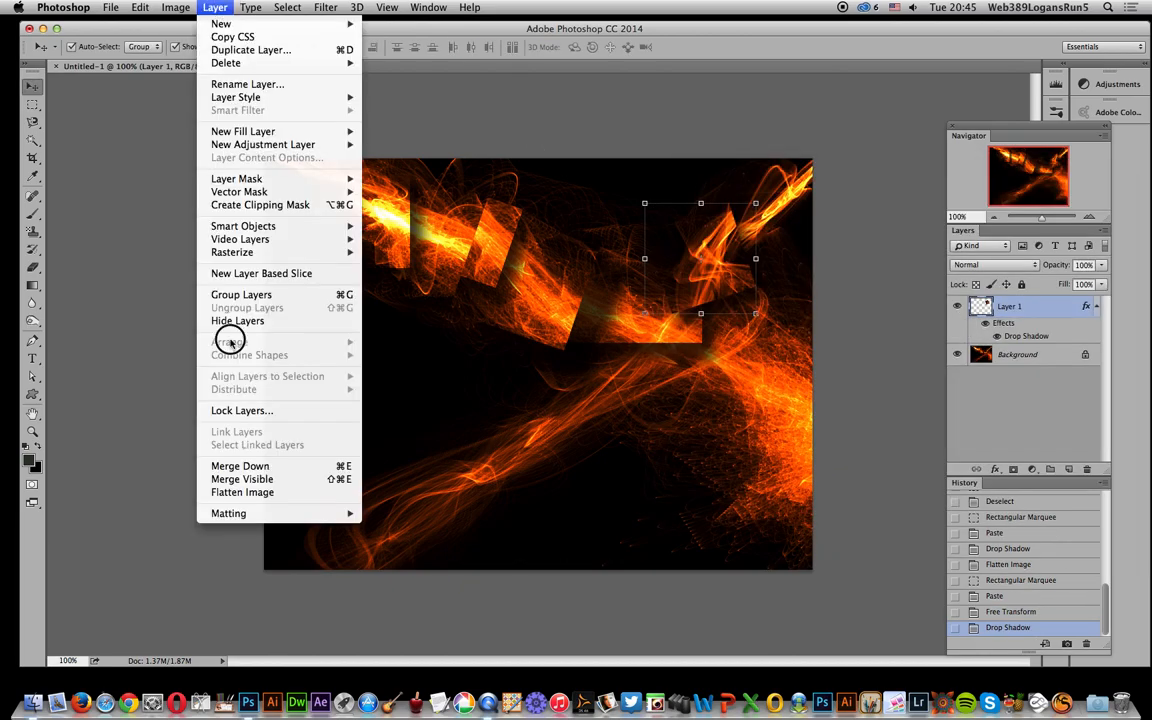
pyautogui.click(210, 493)
# Copy a rectangular area around the bright upper-right flame, overlapping the rotated square patch's right edge, onto a new layer.
pyautogui.press('m')
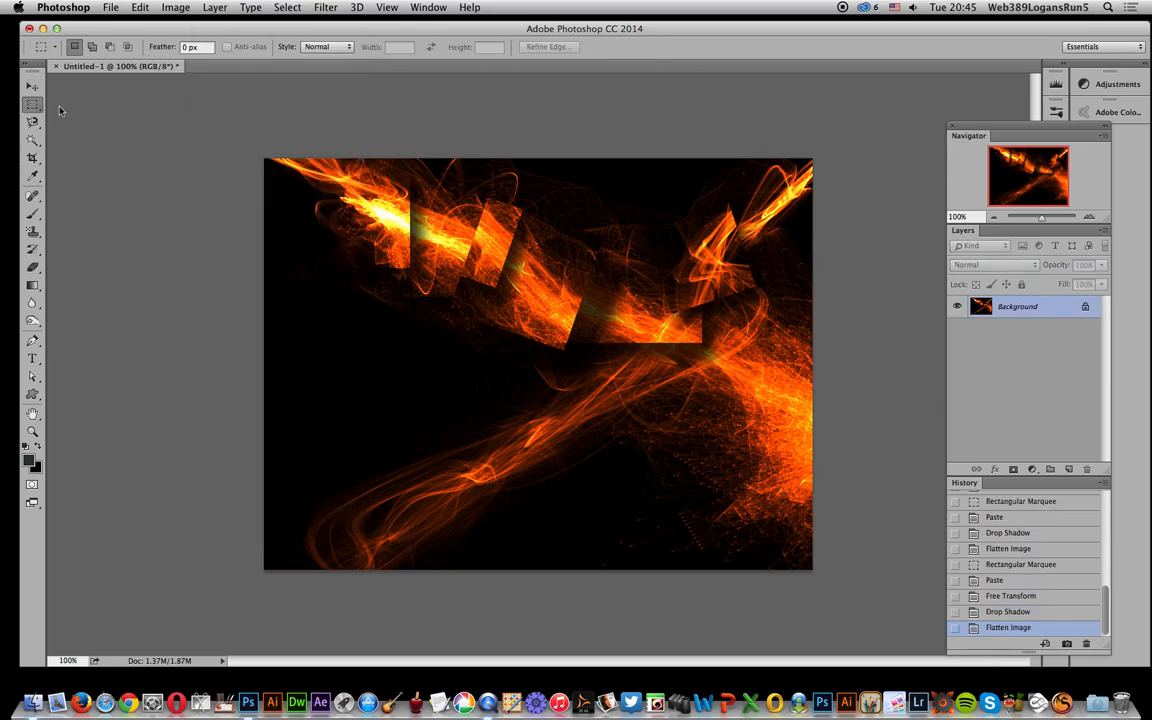
pyautogui.moveTo(724, 178); pyautogui.dragTo(795, 264)
pyautogui.press('super+c')
pyautogui.press('super+v')
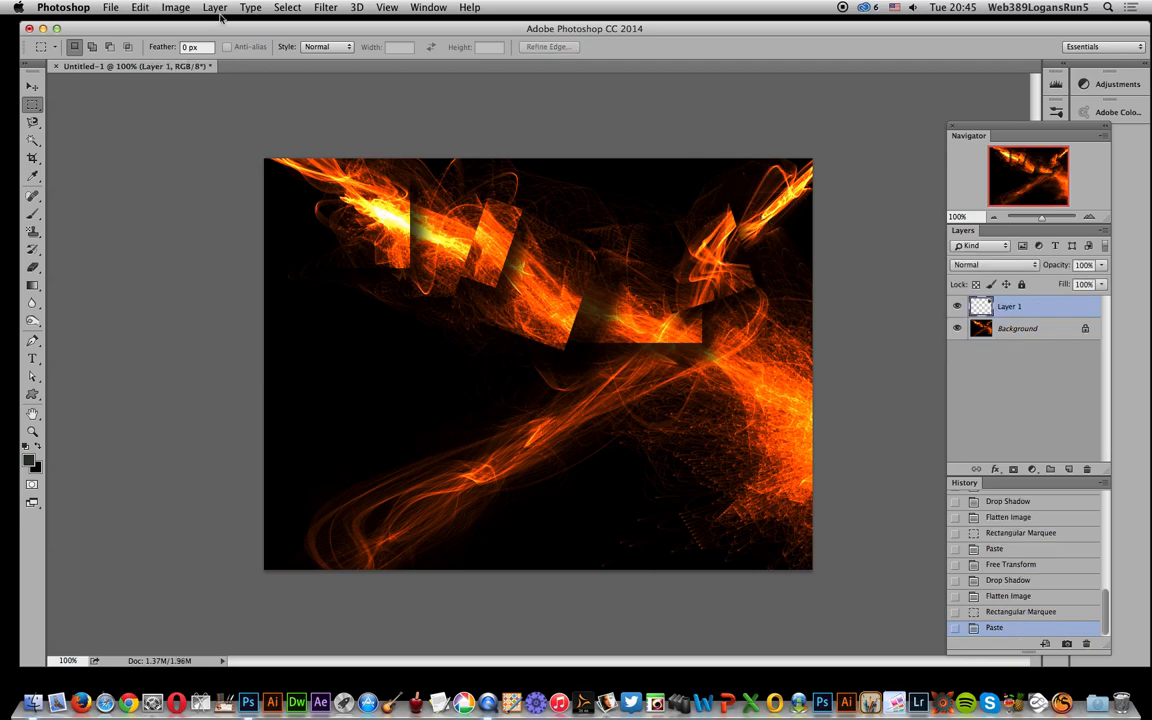
# Apply a drop shadow at 124° with 21 px distance and size to the upper-right flame patch, and flatten the image.
pyautogui.moveTo(217, 10); pyautogui.dragTo(460, 236)
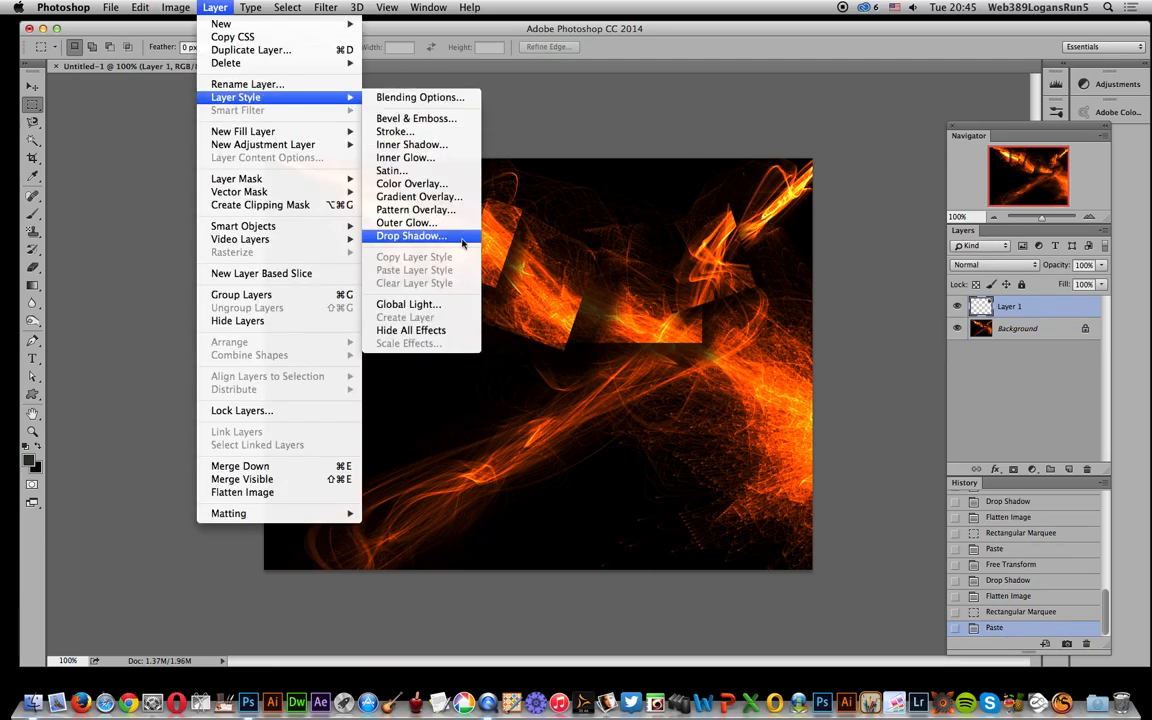
pyautogui.moveTo(803, 187); pyautogui.dragTo(954, 207)
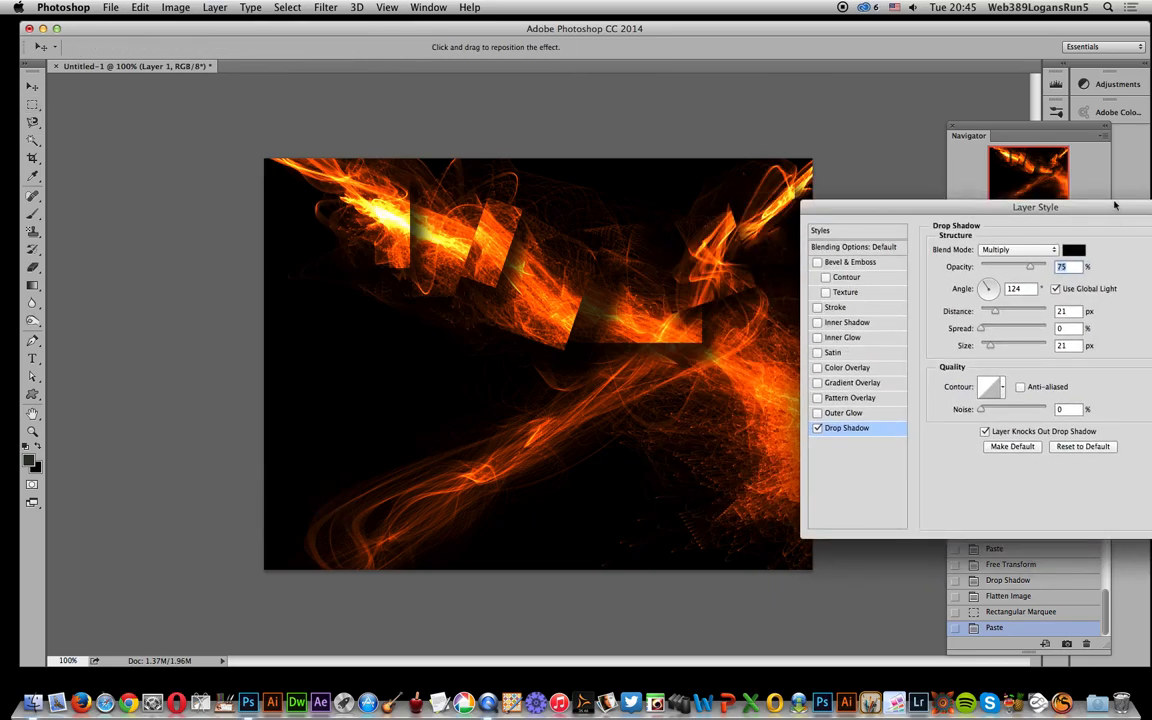
pyautogui.moveTo(1118, 218); pyautogui.dragTo(915, 214)
pyautogui.click(1033, 234)
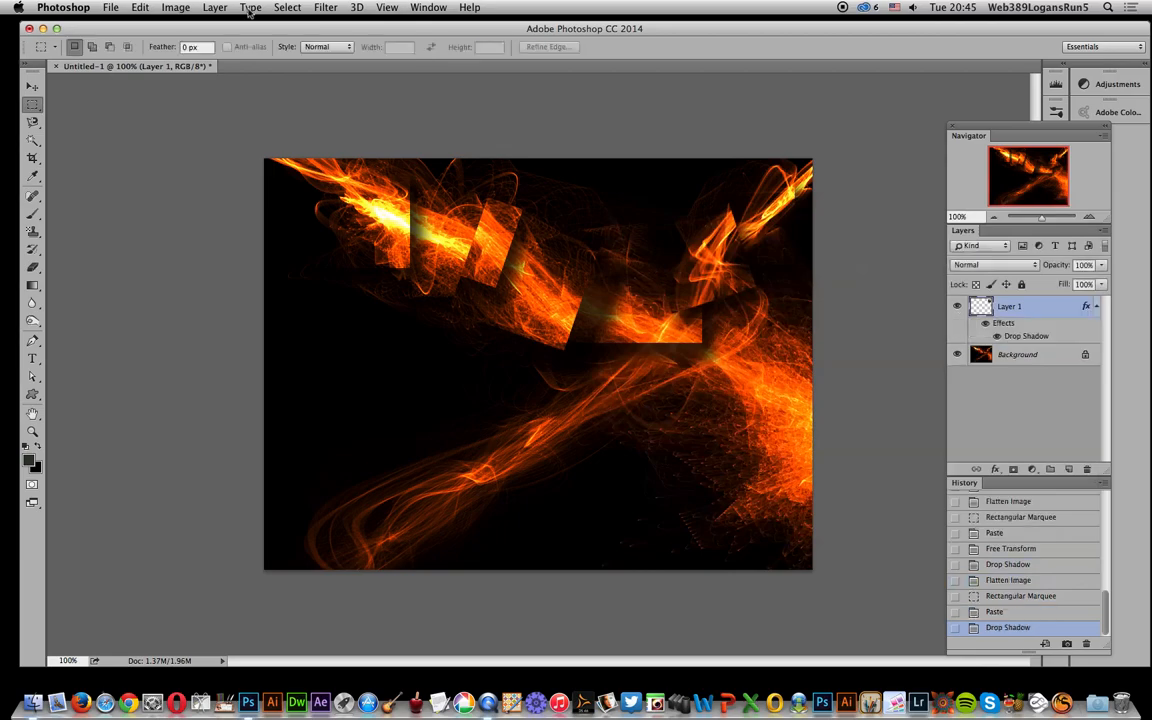
pyautogui.click(215, 7)
pyautogui.click(245, 491)
# Select a rectangular area of the lower flame just below the wide patch and shift its hue by +12.
pyautogui.moveTo(527, 344); pyautogui.dragTo(686, 448)
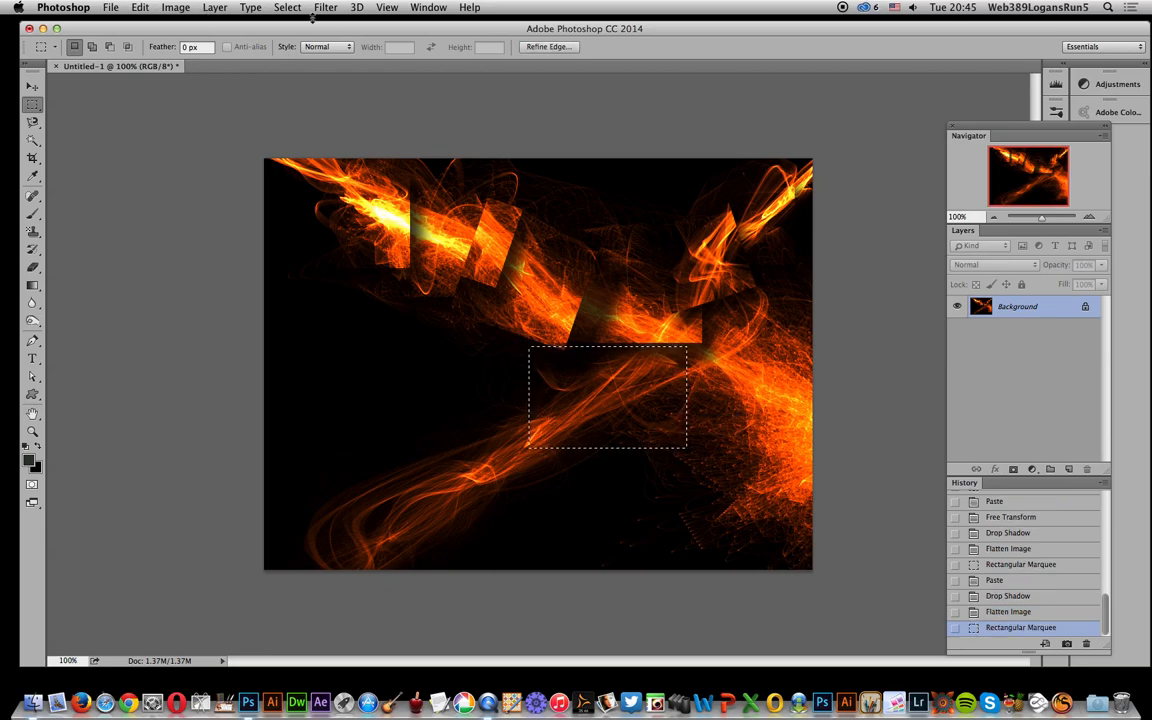
pyautogui.click(173, 9)
pyautogui.moveTo(180, 44)
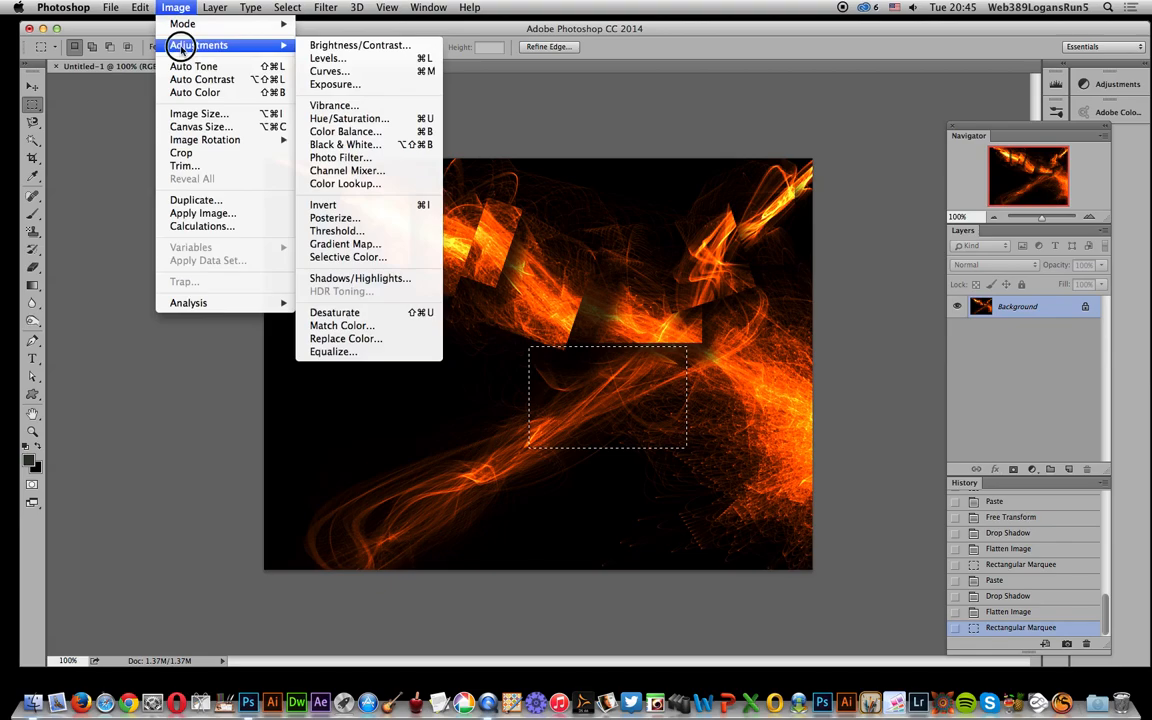
pyautogui.click(341, 118)
pyautogui.moveTo(817, 370)
pyautogui.mouseDown()
pyautogui.moveTo(834, 371)
pyautogui.moveTo(792, 375)
pyautogui.moveTo(841, 375)
pyautogui.moveTo(827, 377)
pyautogui.mouseUp()
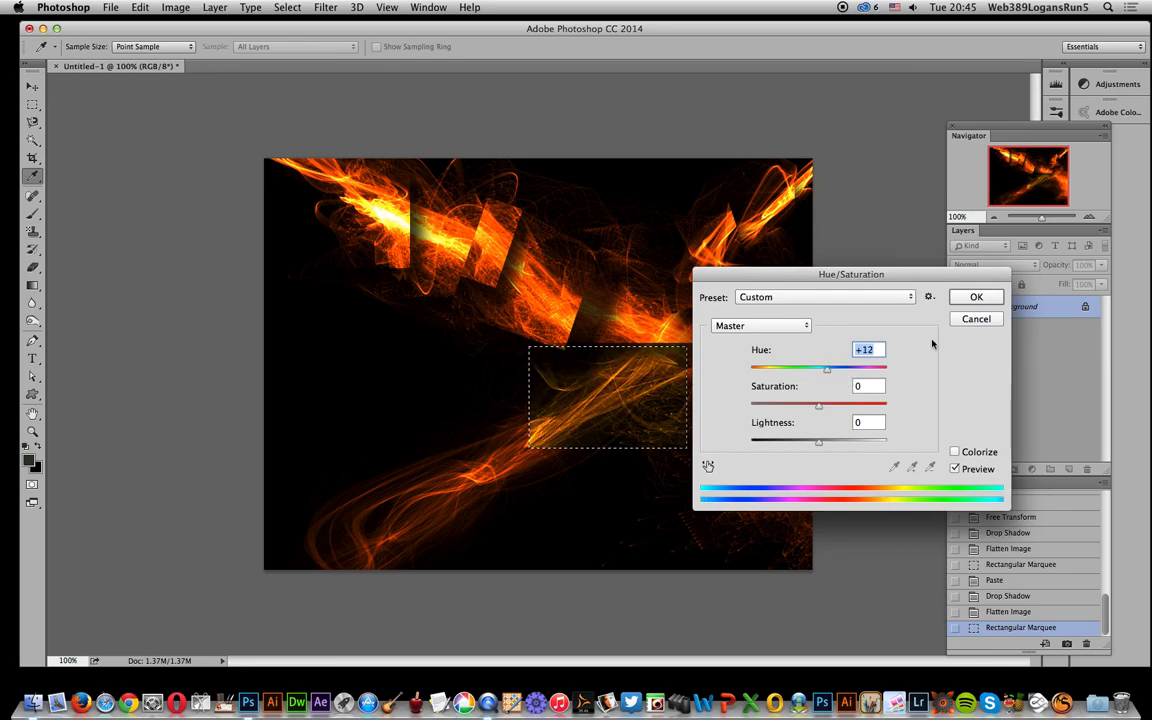
pyautogui.click(975, 299)
# Copy the recoloured area and paste it, and roll the image back to the flattened state before the area was selected.
pyautogui.press('super+c')
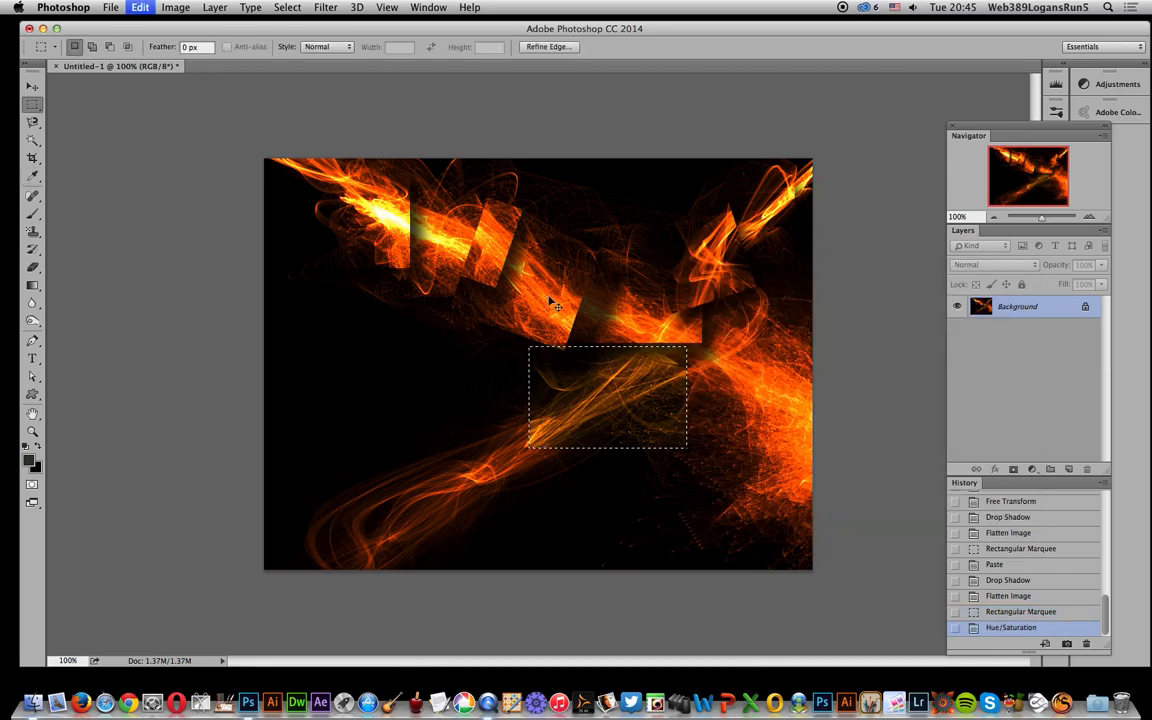
pyautogui.press('super+v')
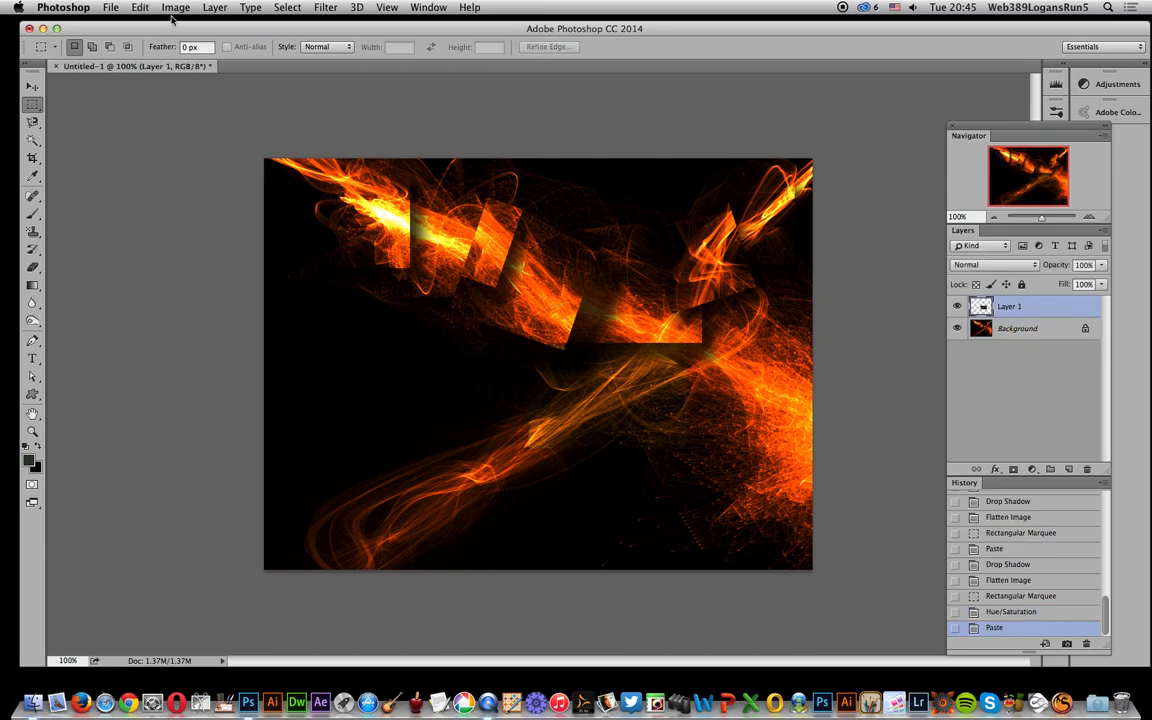
pyautogui.click(1016, 613)
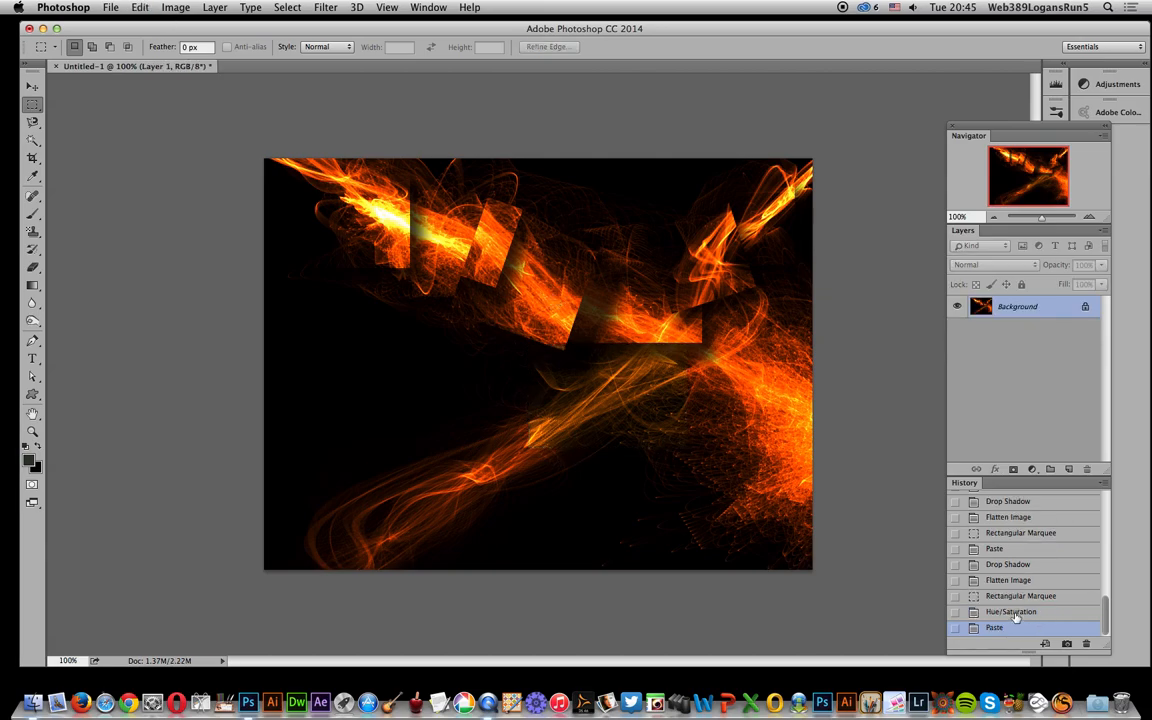
pyautogui.click(1015, 596)
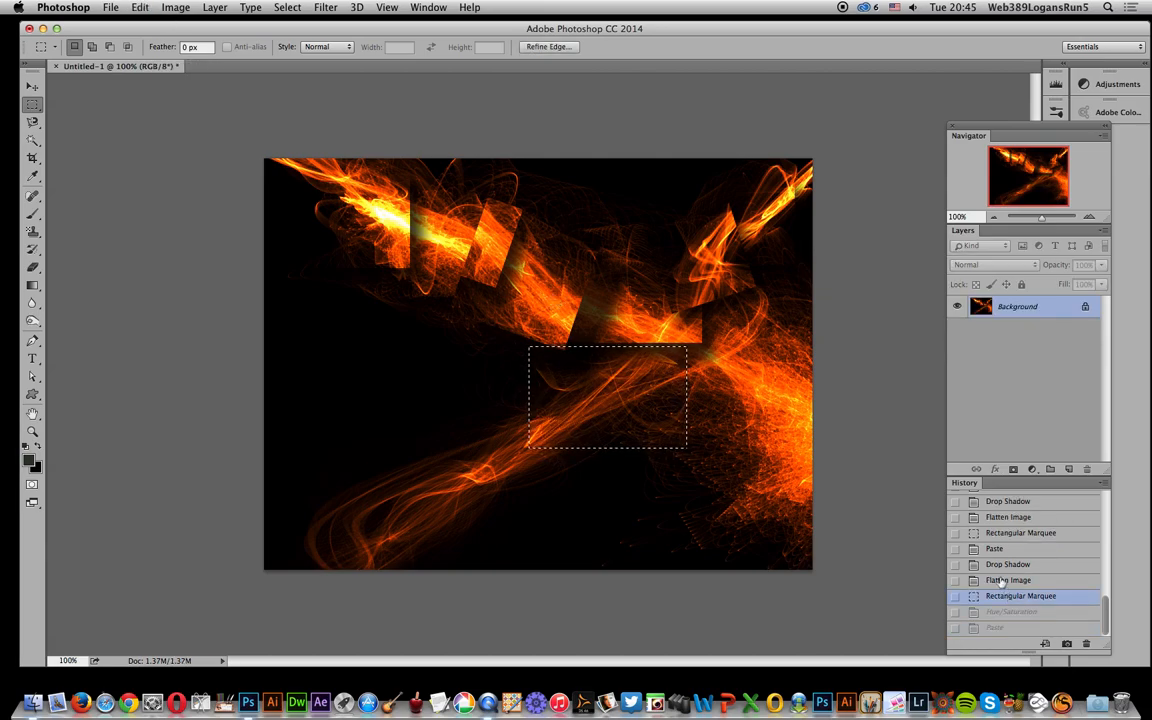
pyautogui.press('super+z')
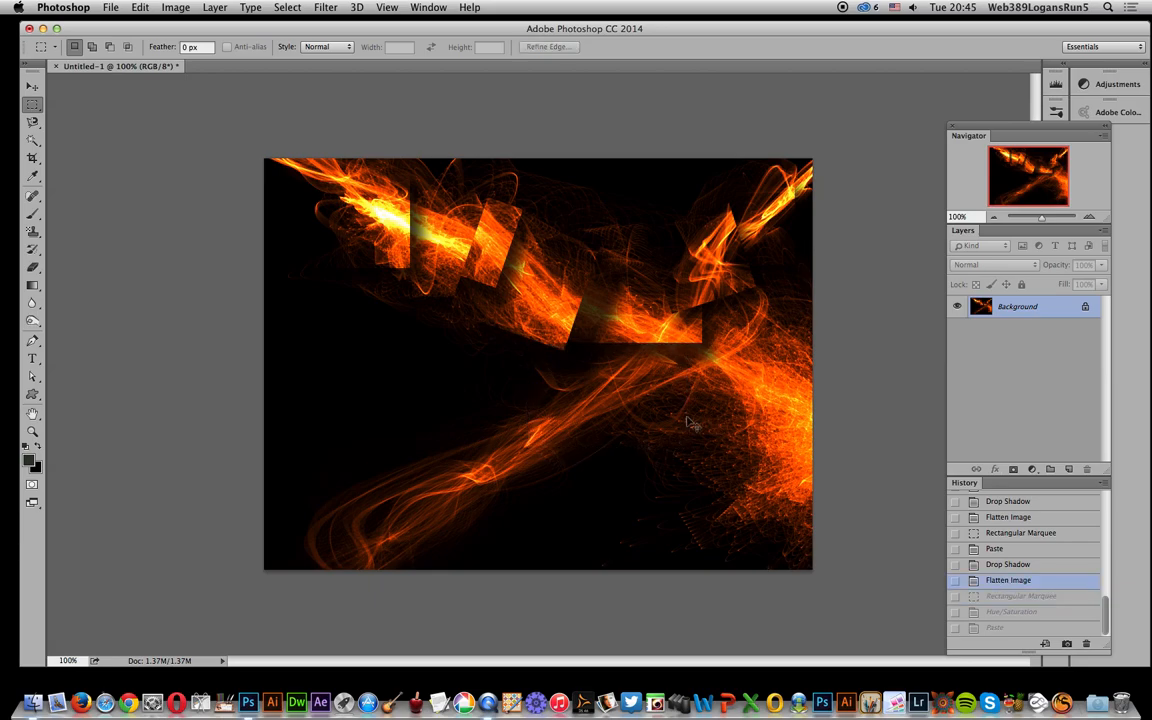
# Paste the recoloured patch over the lower flame below the crossing, rotate it about 15° counterclockwise, and flatten the image.
pyautogui.press('super+v')
pyautogui.click(39, 88)
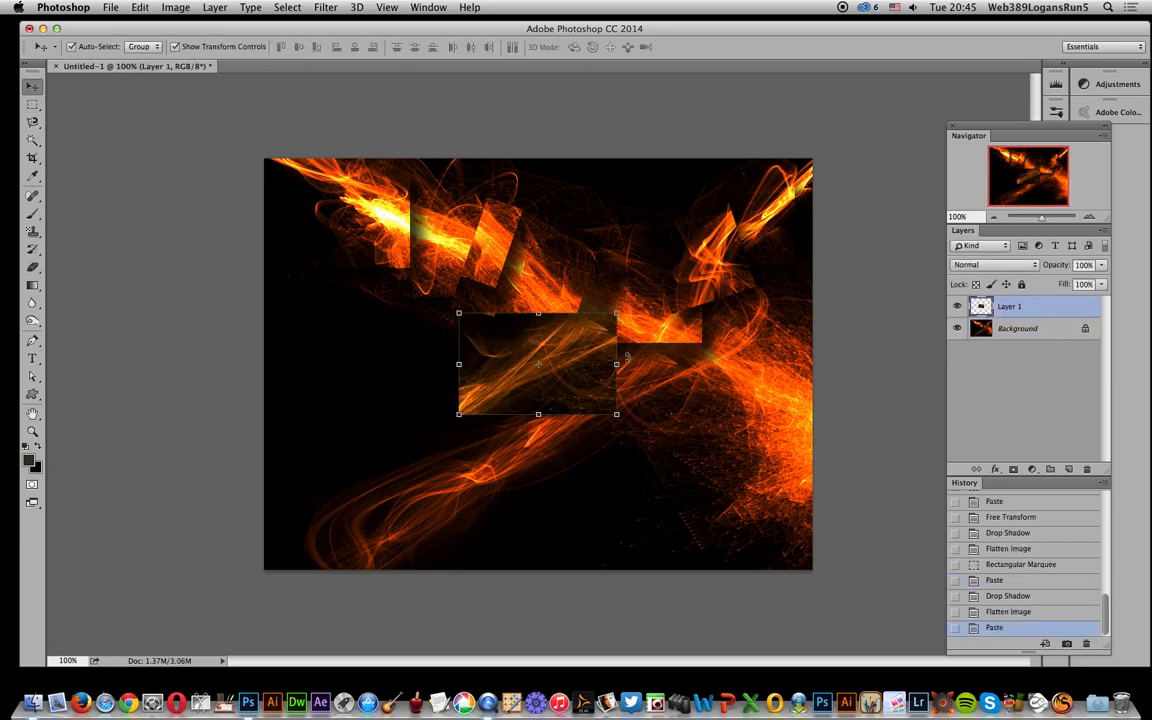
pyautogui.moveTo(573, 347); pyautogui.dragTo(631, 398)
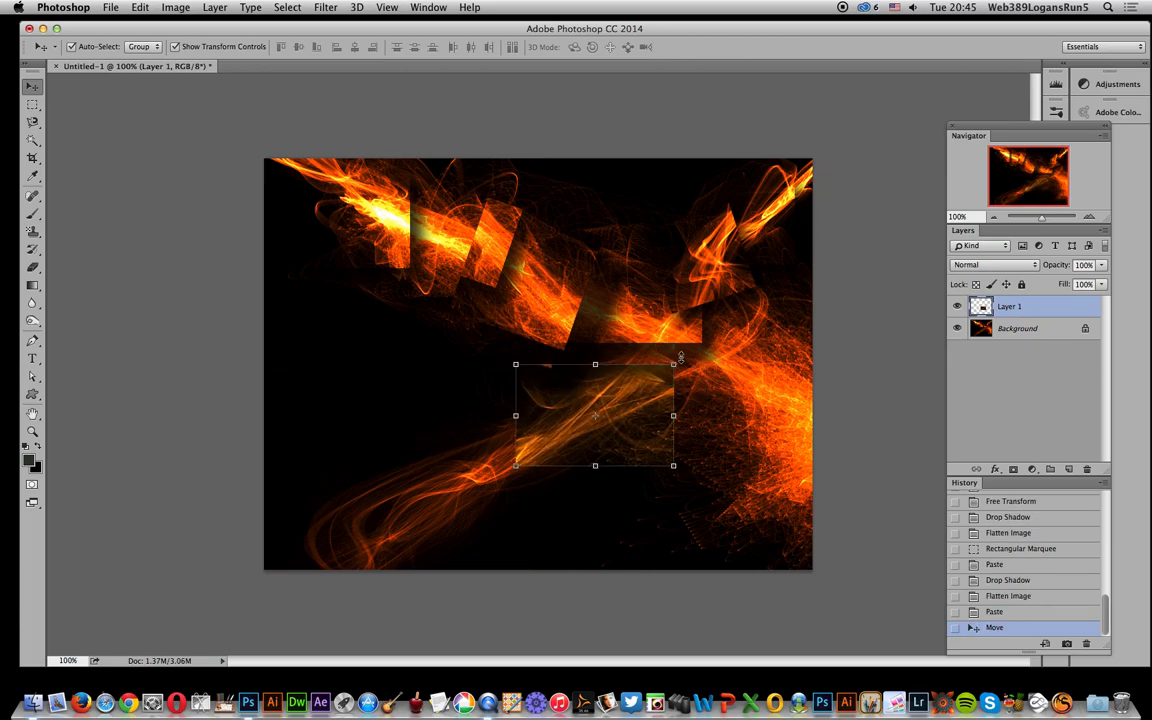
pyautogui.moveTo(686, 358); pyautogui.dragTo(671, 340)
pyautogui.press('Return')
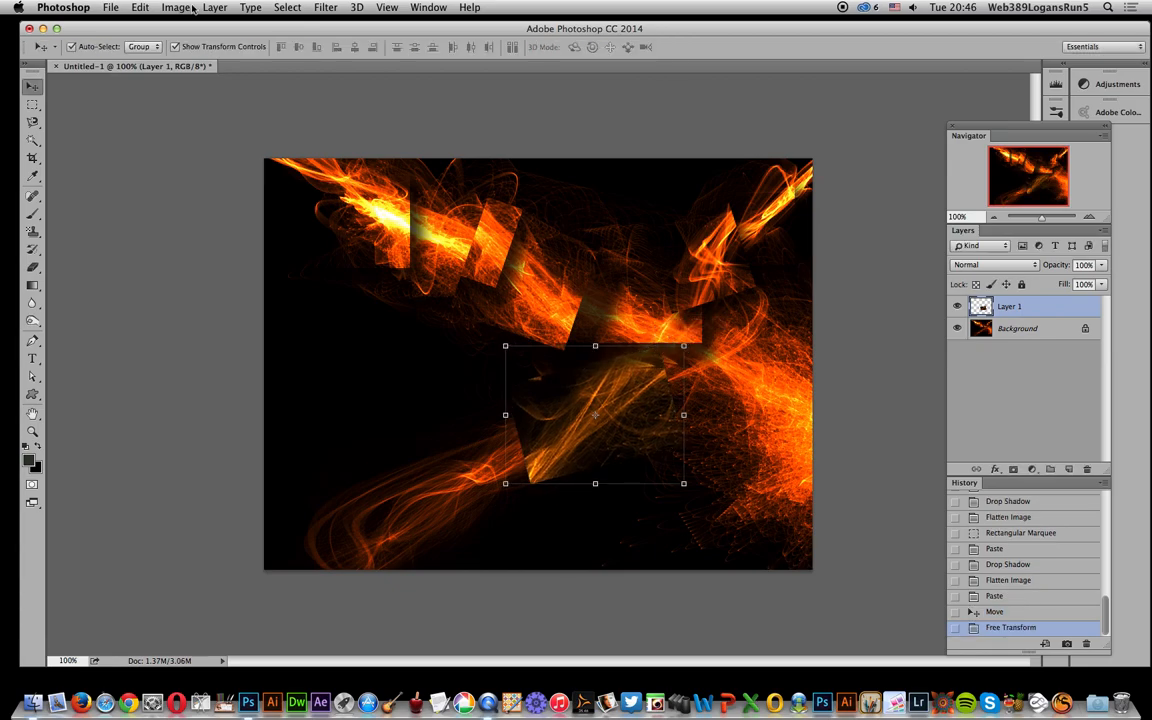
pyautogui.click(217, 8)
pyautogui.click(242, 492)
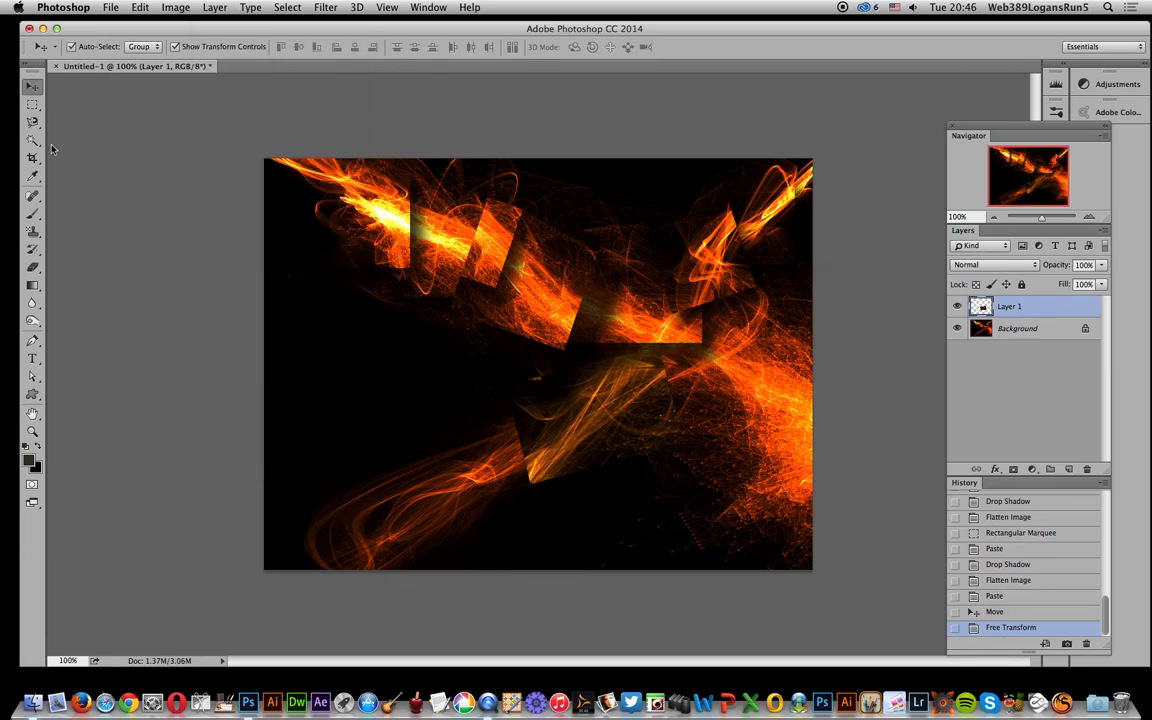
# Select a circular area at the lower-left corner of the recoloured patch with the Elliptical Marquee and copy it onto a new layer.
pyautogui.click(33, 104)
pyautogui.moveTo(33, 101); pyautogui.dragTo(94, 119)
pyautogui.moveTo(455, 409); pyautogui.dragTo(541, 503)
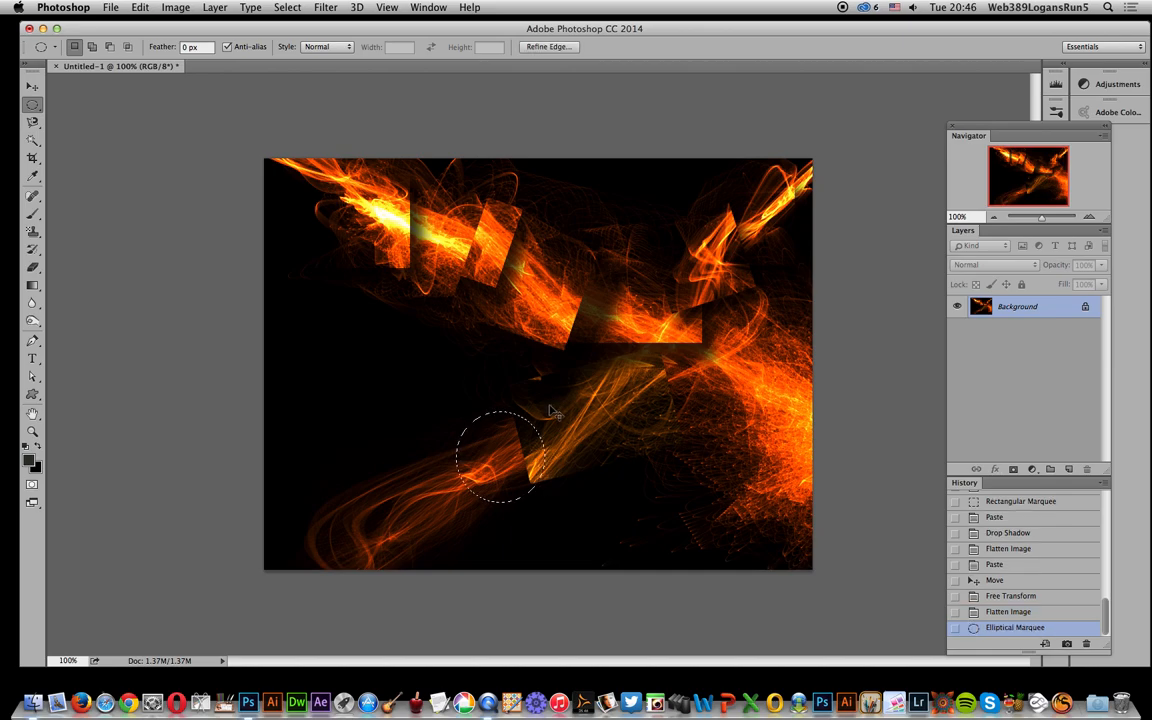
pyautogui.press('super+v')
# Give the circular patch a drop shadow at 135° with 39 px distance and 21 px size.
pyautogui.click(222, 8)
pyautogui.moveTo(210, 97)
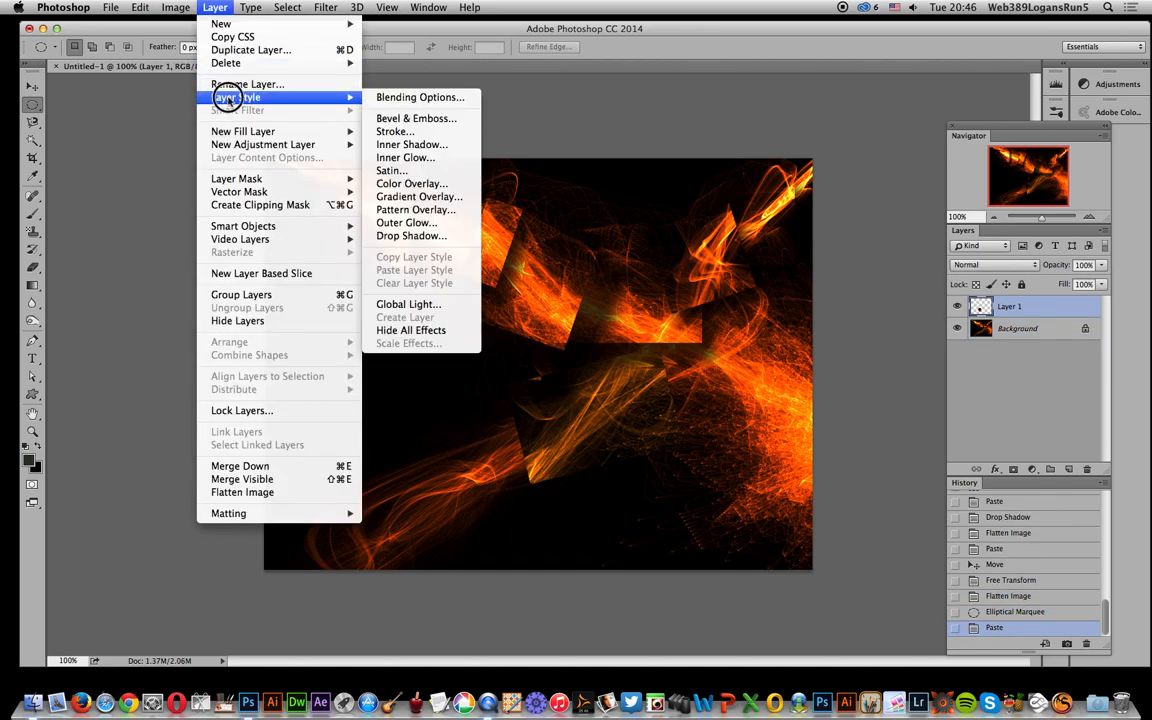
pyautogui.click(436, 238)
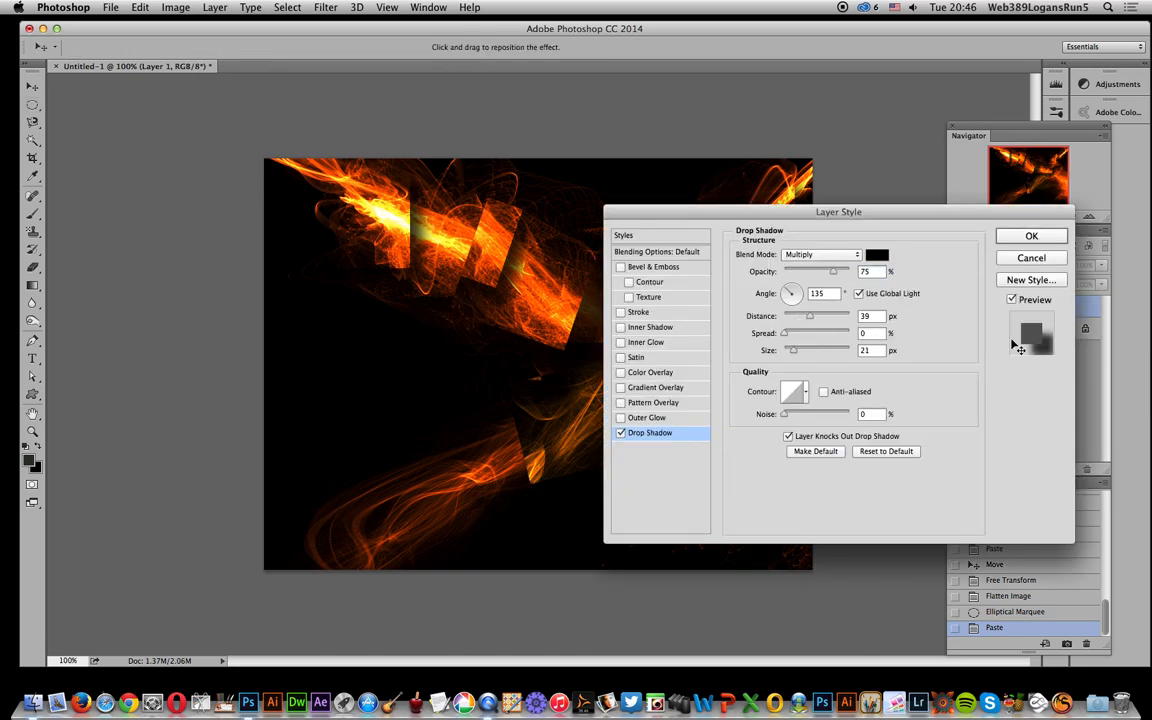
pyautogui.click(1033, 237)
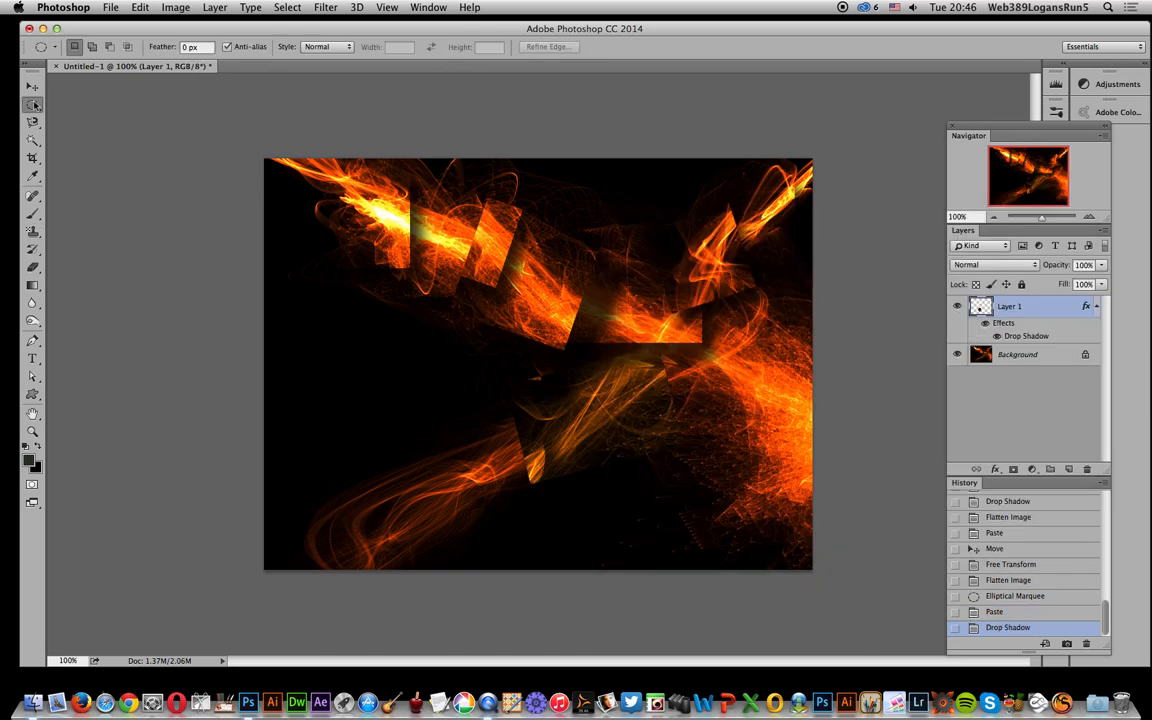
# Duplicate the circular patch with its shadow down and to the left along the lower flame, and flatten the image.
pyautogui.press('v')
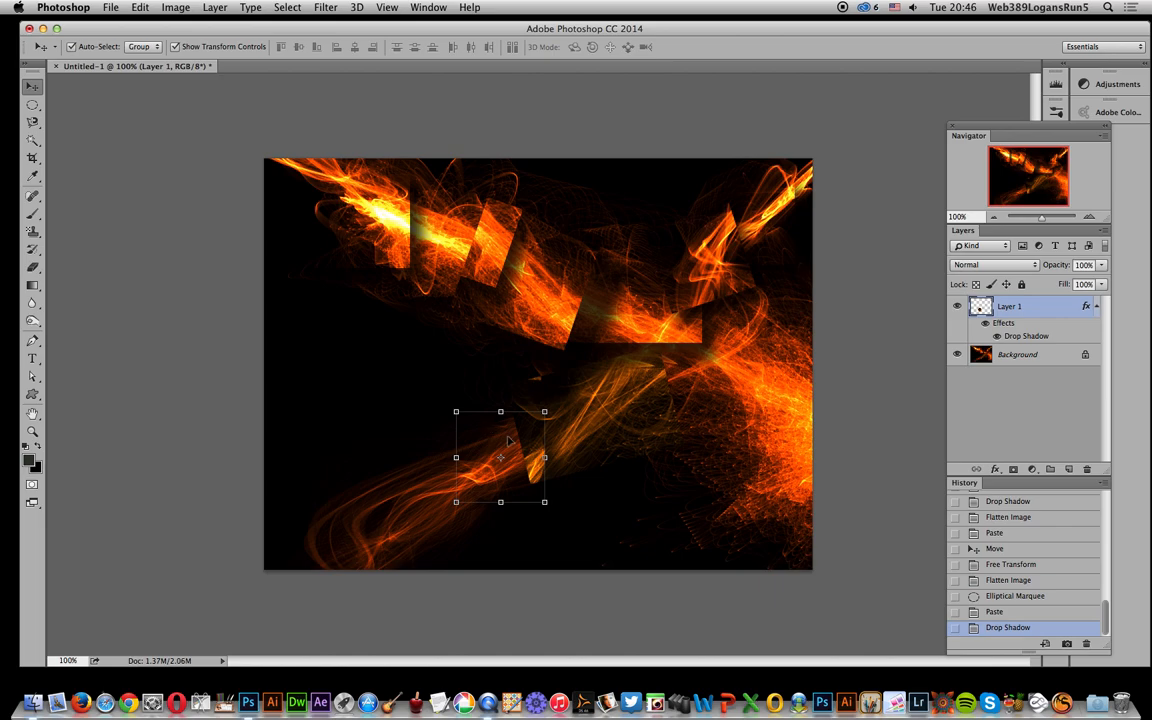
pyautogui.moveTo(516, 438); pyautogui.dragTo(463, 483)
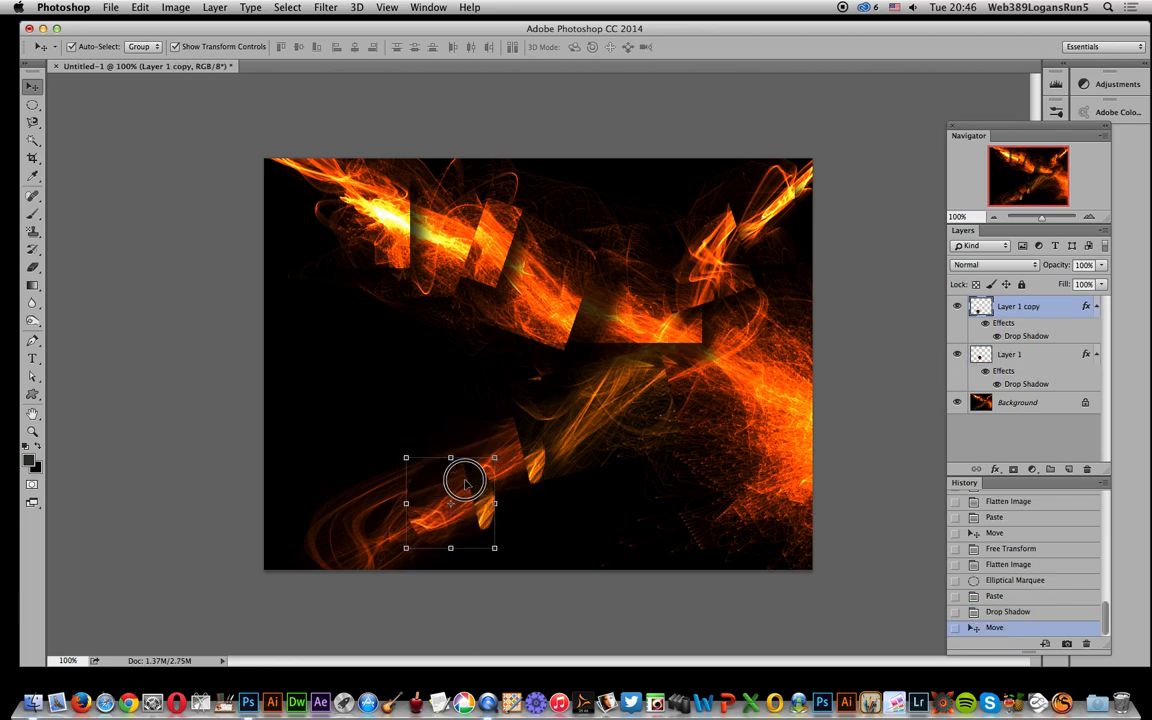
pyautogui.click(215, 7)
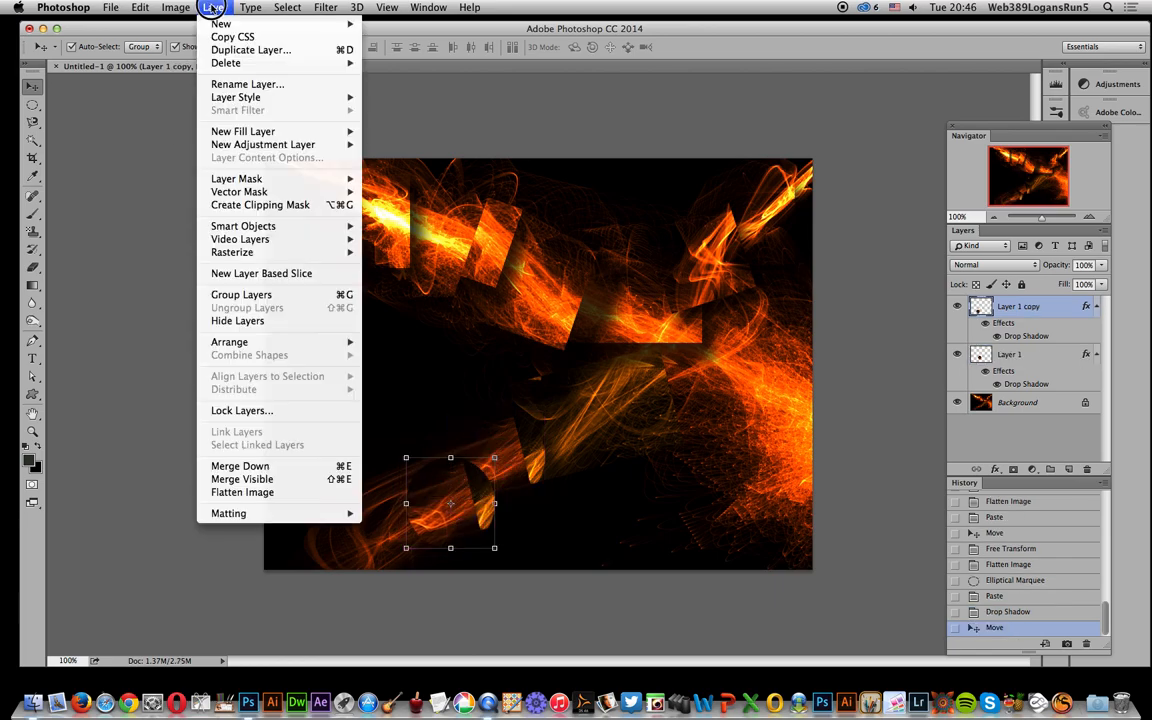
pyautogui.click(266, 484)
# Copy a tall rectangular area of the lower-right flame, from the wide patch's right end downward, onto a new layer.
pyautogui.moveTo(26, 107); pyautogui.dragTo(106, 103)
pyautogui.moveTo(656, 318); pyautogui.dragTo(786, 523)
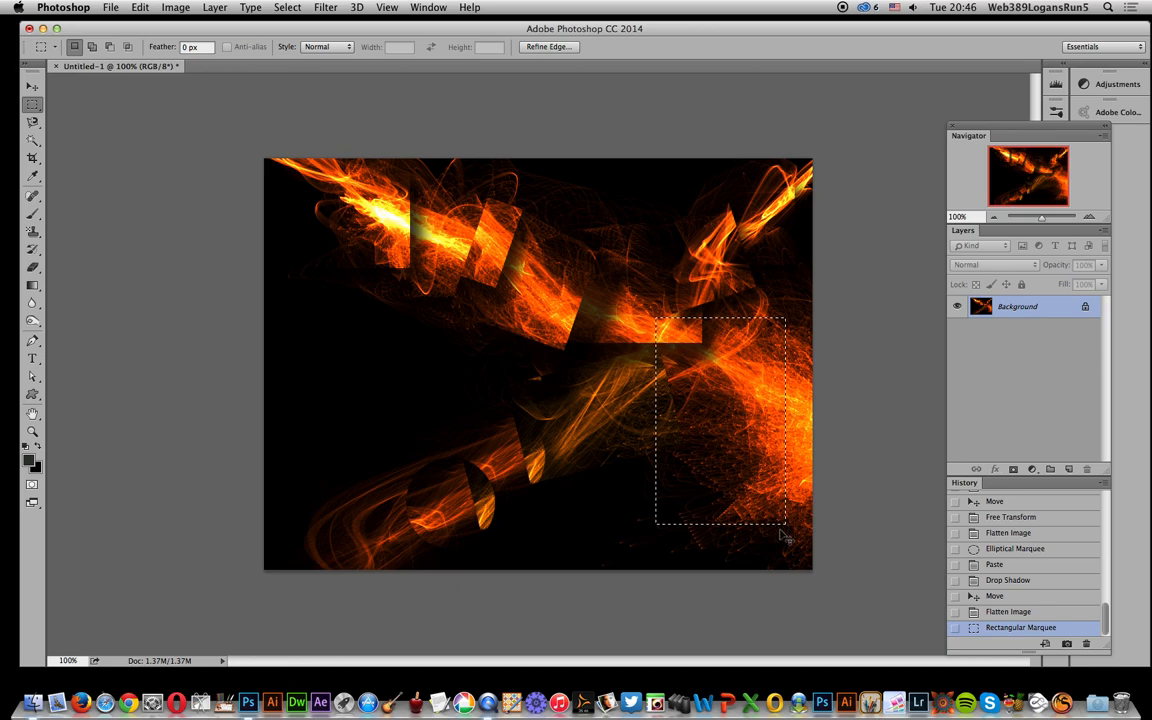
pyautogui.press('super+c')
pyautogui.press('super+v')
# Give the tall patch a drop shadow at an 18° angle with 62 px distance and 21 px size, and flatten the image.
pyautogui.click(214, 7)
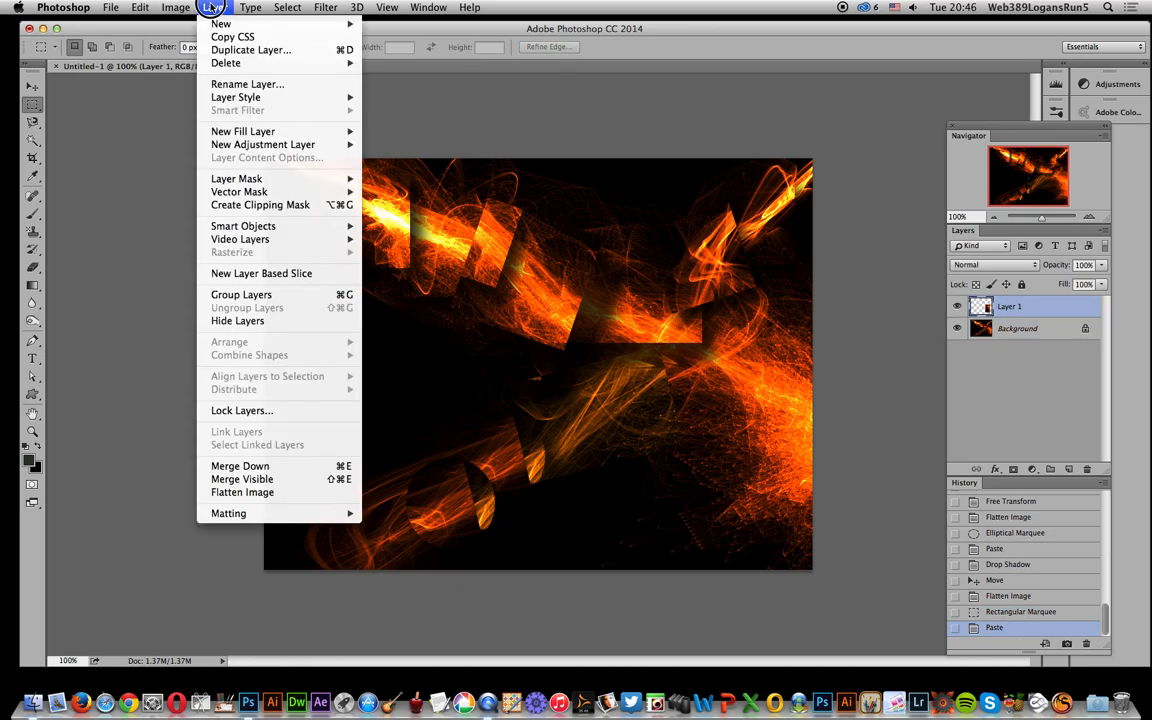
pyautogui.moveTo(319, 97)
pyautogui.click(405, 236)
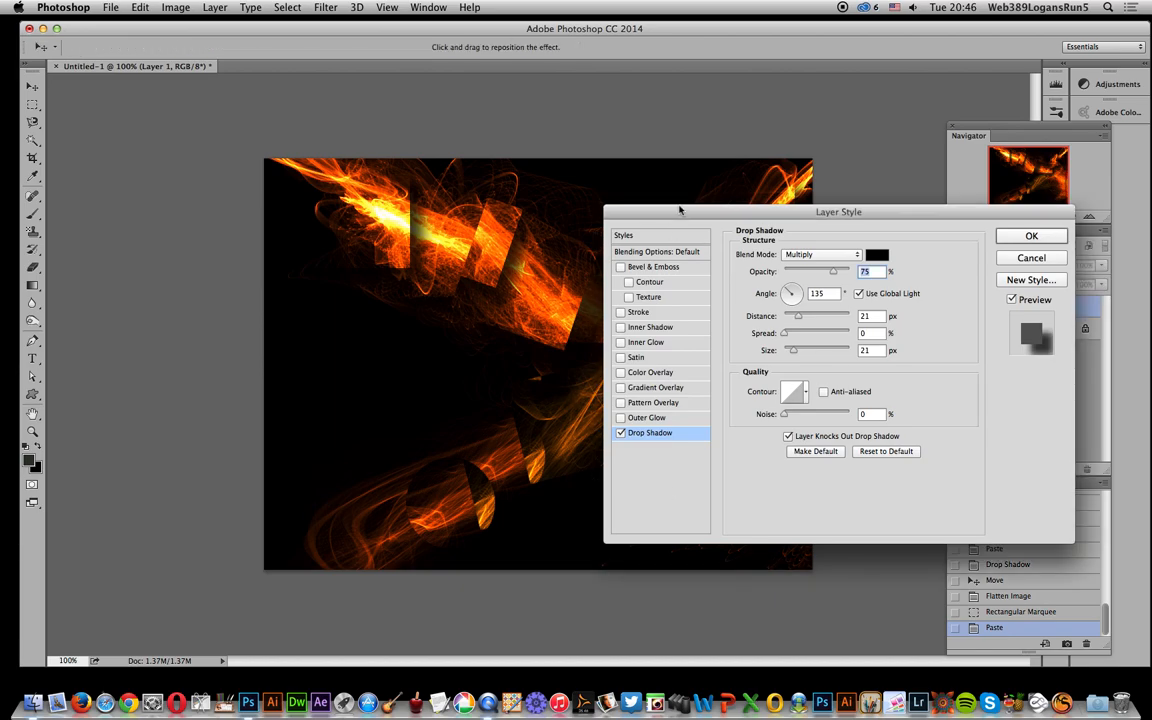
pyautogui.moveTo(676, 211); pyautogui.dragTo(830, 205)
pyautogui.moveTo(693, 507); pyautogui.dragTo(633, 520)
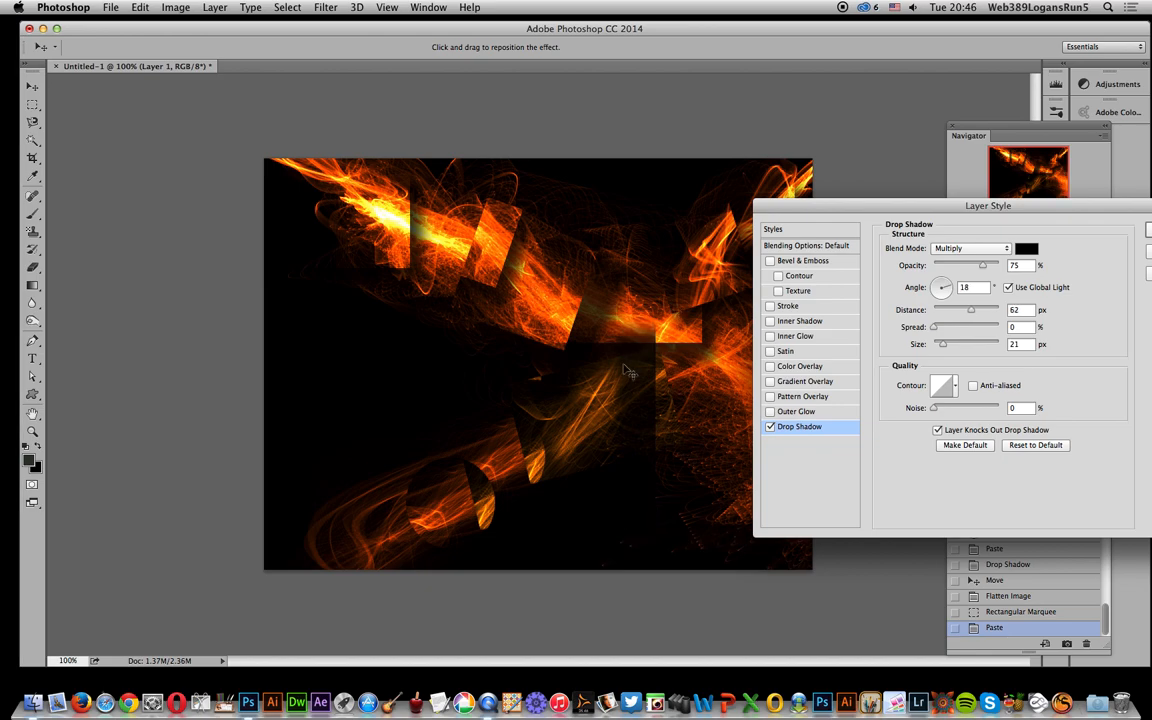
pyautogui.moveTo(1107, 216); pyautogui.dragTo(982, 218)
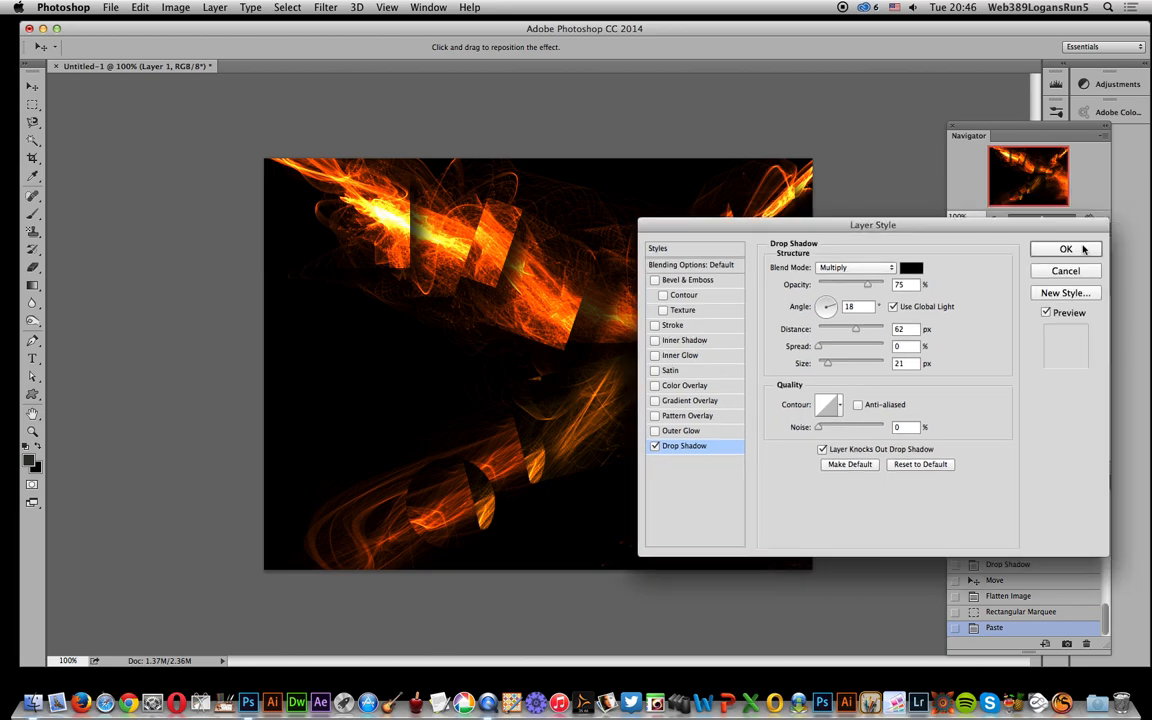
pyautogui.click(1064, 249)
pyautogui.click(215, 7)
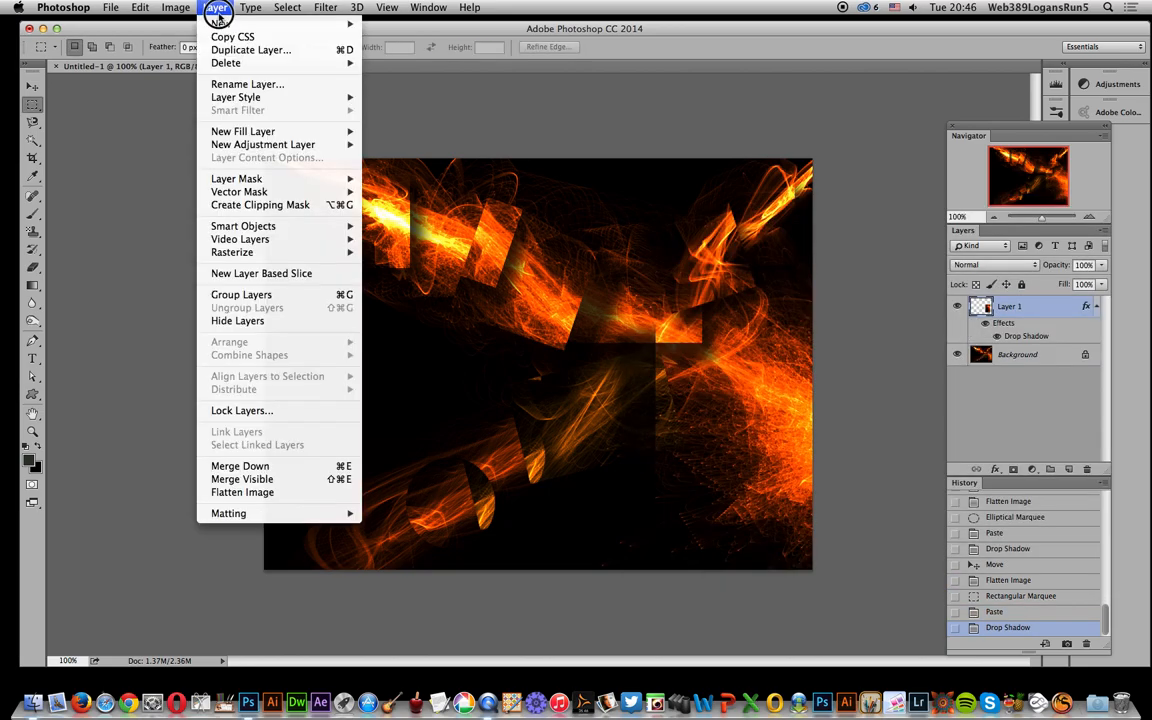
pyautogui.click(250, 494)
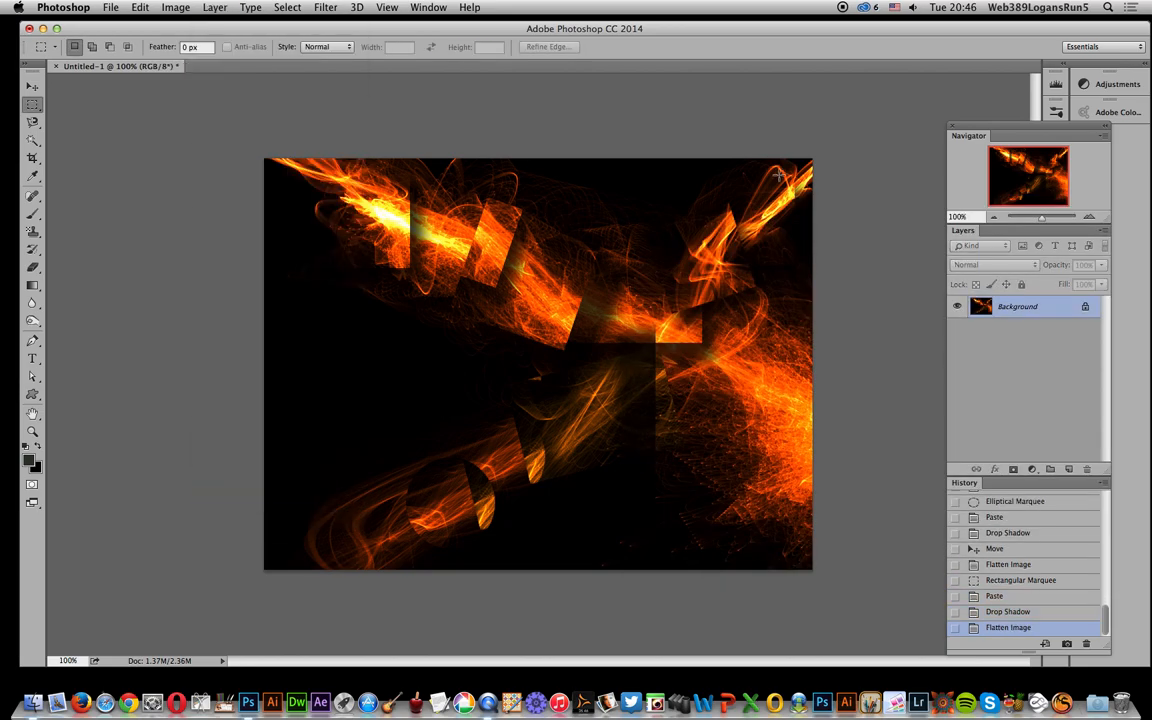